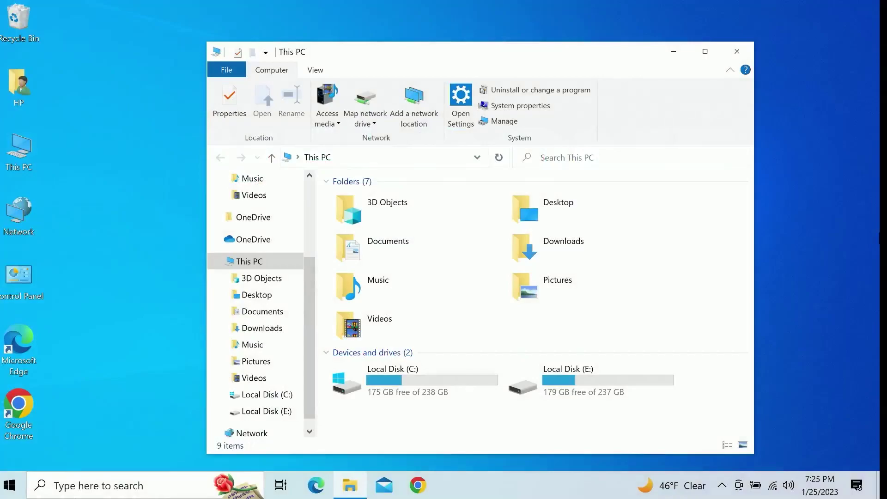
Step: Launch Google Chrome from the taskbar so a new tab opens over This PC
{"action": "left_click", "coordinate": [418, 485]}
Step: Search 'java removal tool' and download JavaUninstallTool from java.com's Uninstall Java Versions page after agreeing to terms
{"action": "left_click", "coordinate": [302, 44]}
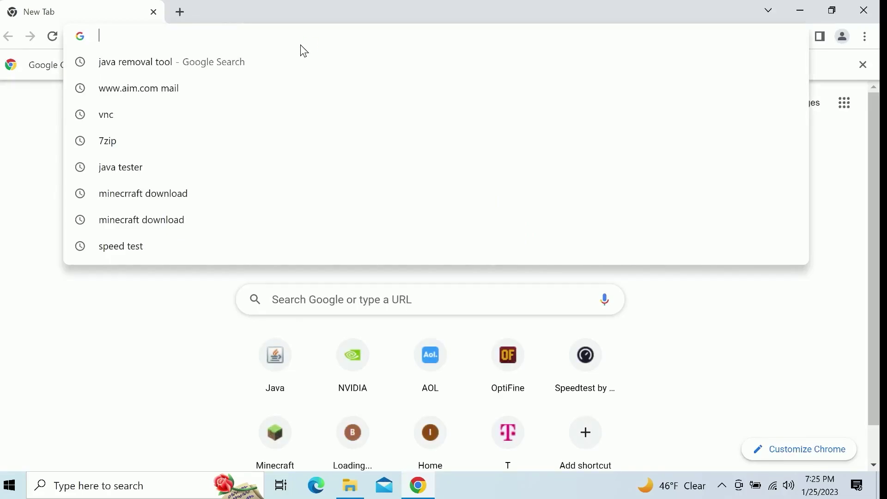
{"action": "key", "text": "Down"}
{"action": "key", "text": "Return"}
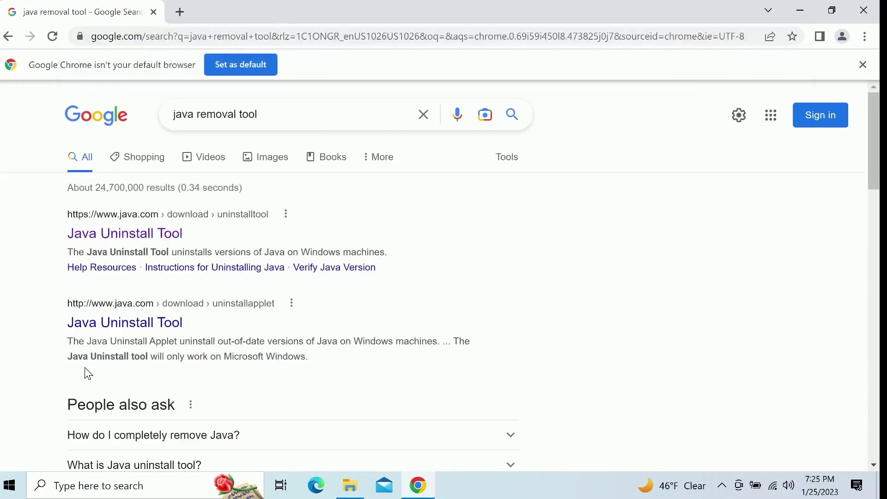
{"action": "left_click", "coordinate": [141, 233]}
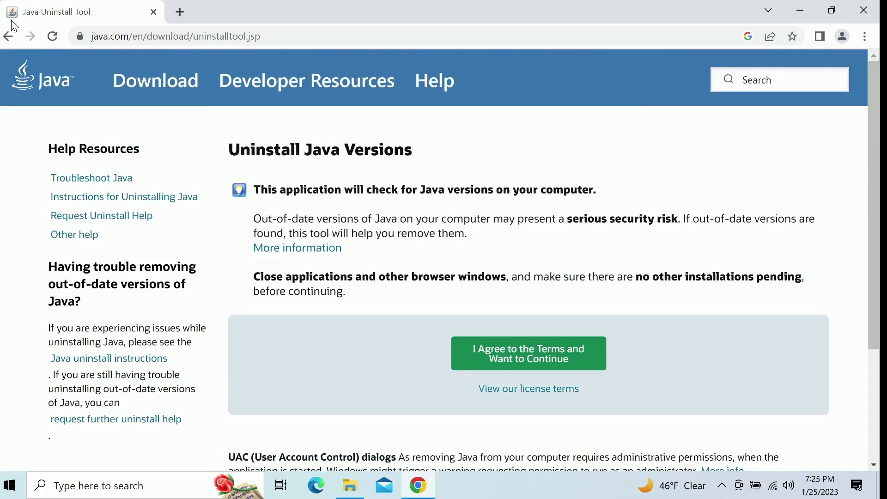
{"action": "left_click", "coordinate": [9, 36]}
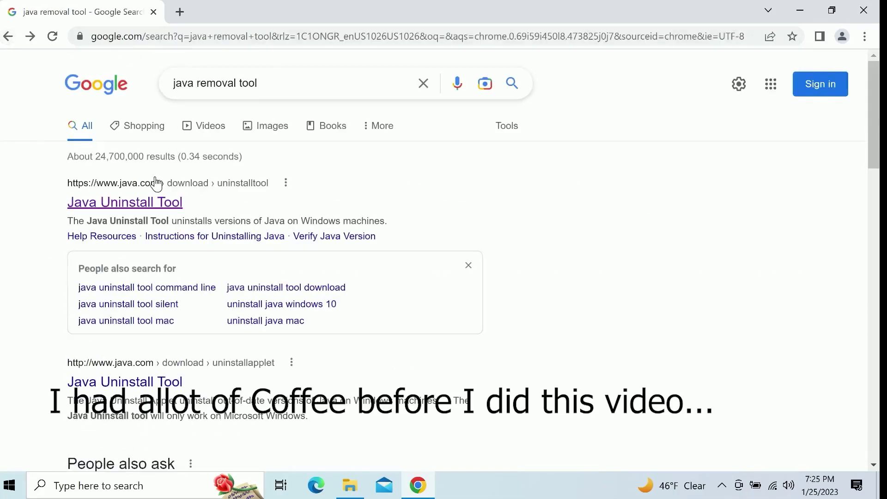
{"action": "left_click_drag", "start_coordinate": [307, 75], "coordinate": [40, 85]}
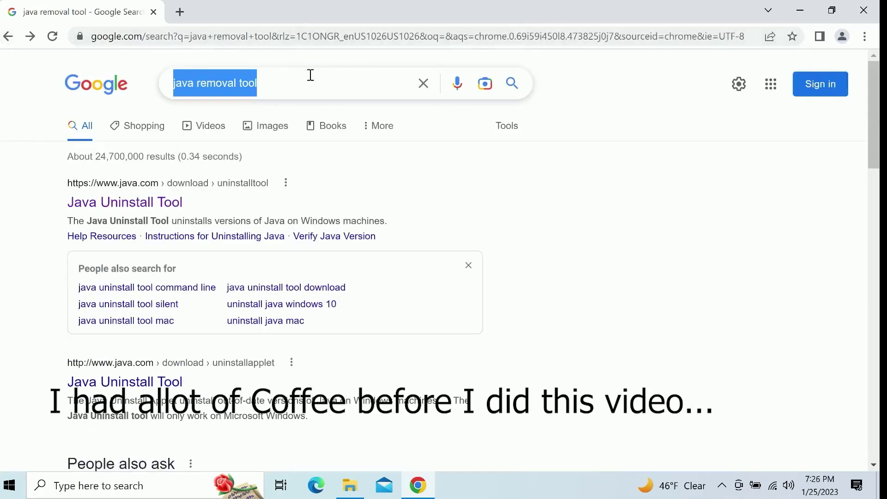
{"action": "left_click", "coordinate": [156, 203]}
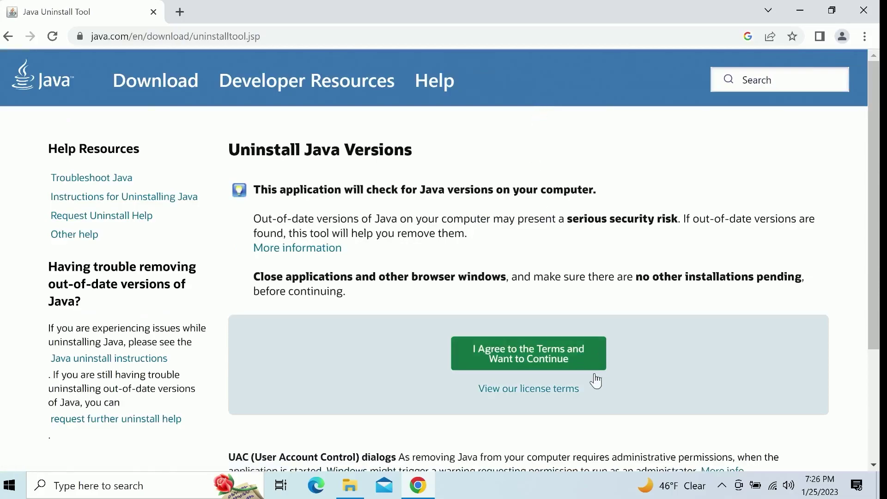
{"action": "left_click", "coordinate": [534, 363]}
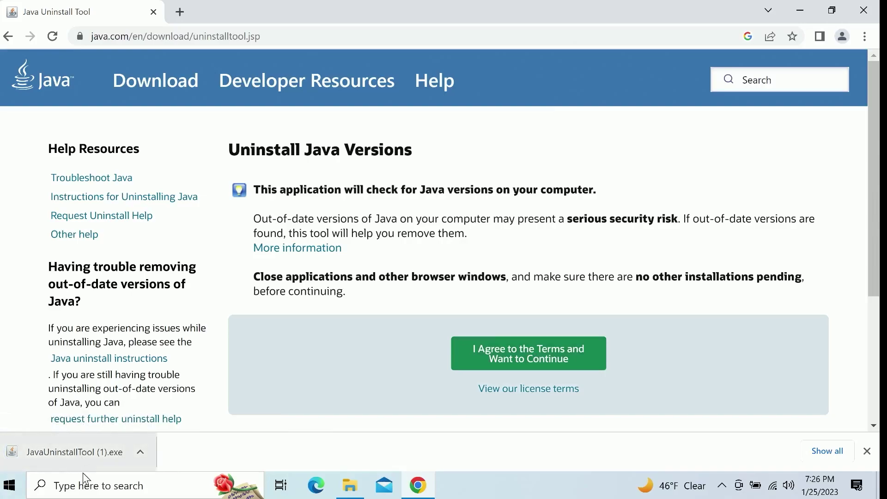
{"action": "left_click", "coordinate": [90, 485]}
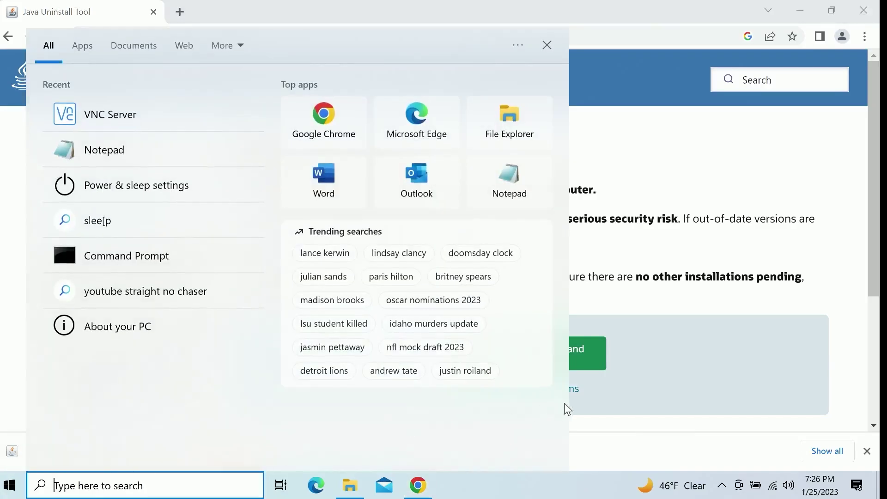
{"action": "left_click", "coordinate": [568, 409]}
{"action": "left_click", "coordinate": [113, 486]}
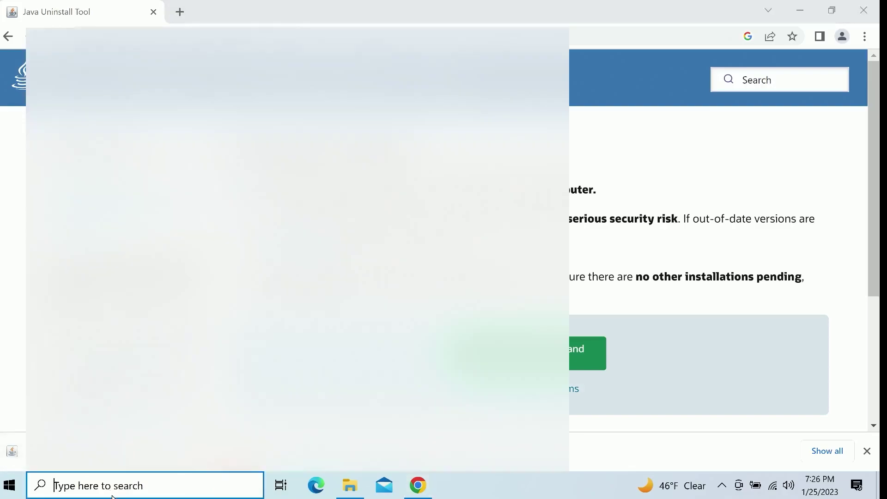
{"action": "type", "text": "sa"}
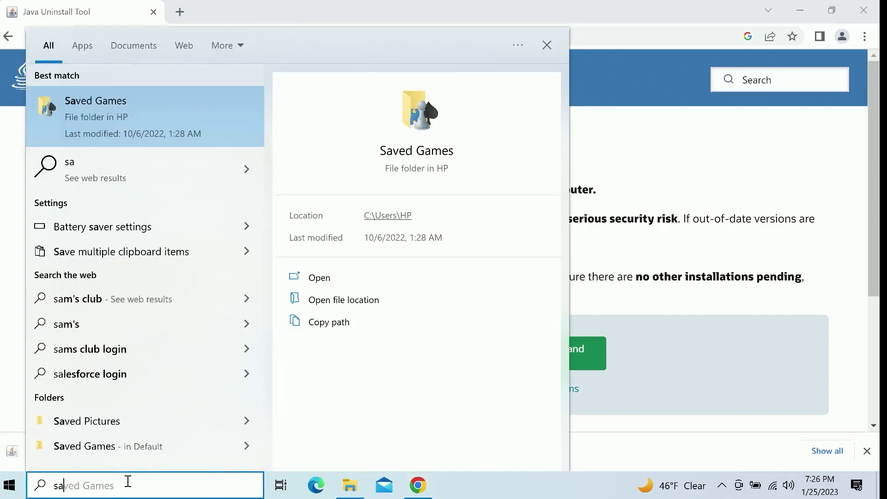
{"action": "type", "text": "d"}
{"action": "key", "text": "BackSpace"}
{"action": "key", "text": "BackSpace"}
{"action": "key", "text": "BackSpace"}
{"action": "type", "text": "add"}
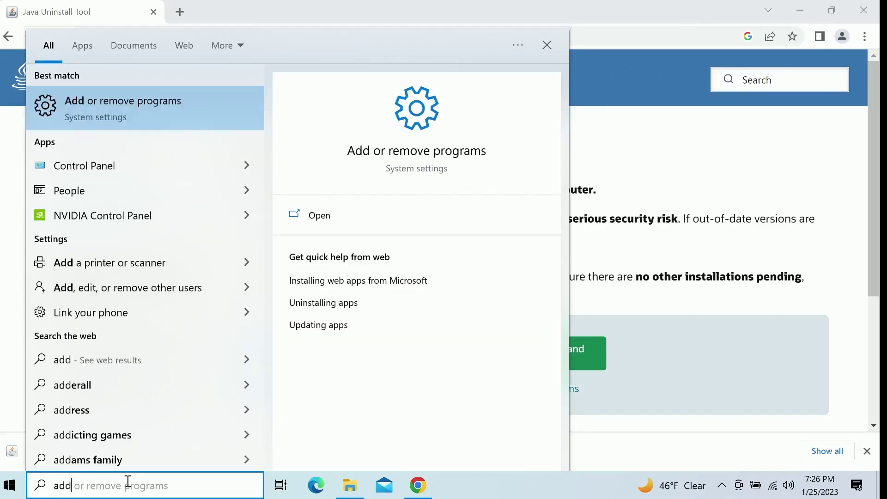
{"action": "key", "text": "Return"}
{"action": "scroll", "coordinate": [550, 200], "scroll_direction": "down", "scroll_amount": 10}
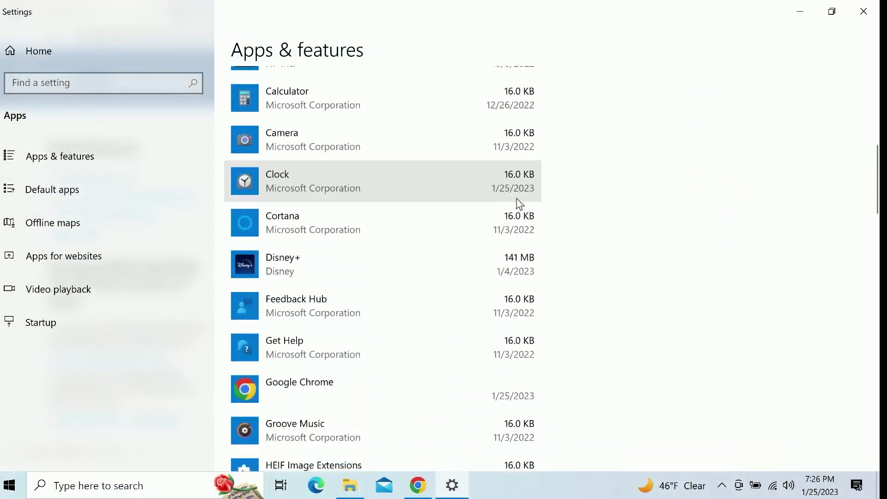
{"action": "scroll", "coordinate": [492, 208], "scroll_direction": "down", "scroll_amount": 20}
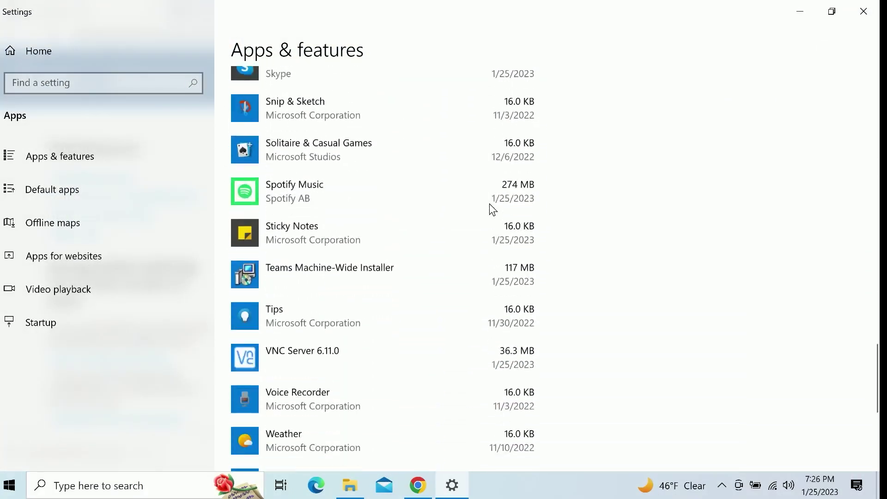
{"action": "scroll", "coordinate": [489, 206], "scroll_direction": "down", "scroll_amount": 5}
{"action": "scroll", "coordinate": [490, 206], "scroll_direction": "up", "scroll_amount": 20}
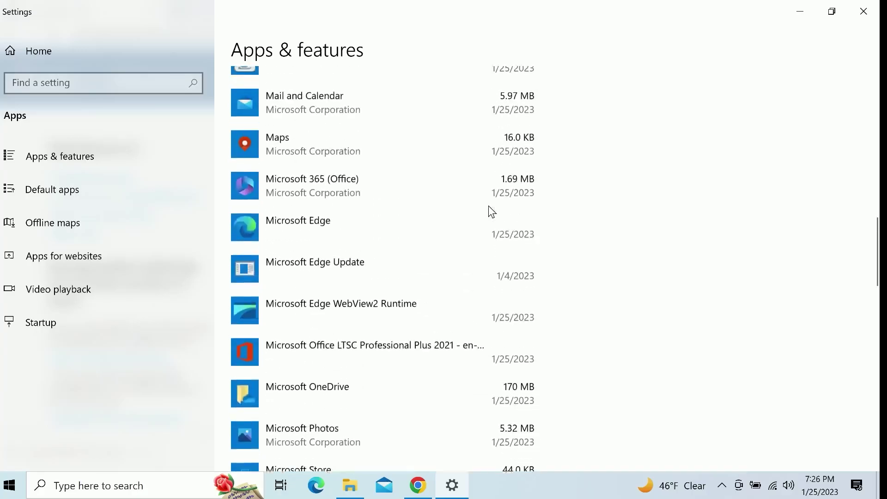
{"action": "scroll", "coordinate": [489, 206], "scroll_direction": "up", "scroll_amount": 10}
{"action": "scroll", "coordinate": [489, 206], "scroll_direction": "down", "scroll_amount": 7}
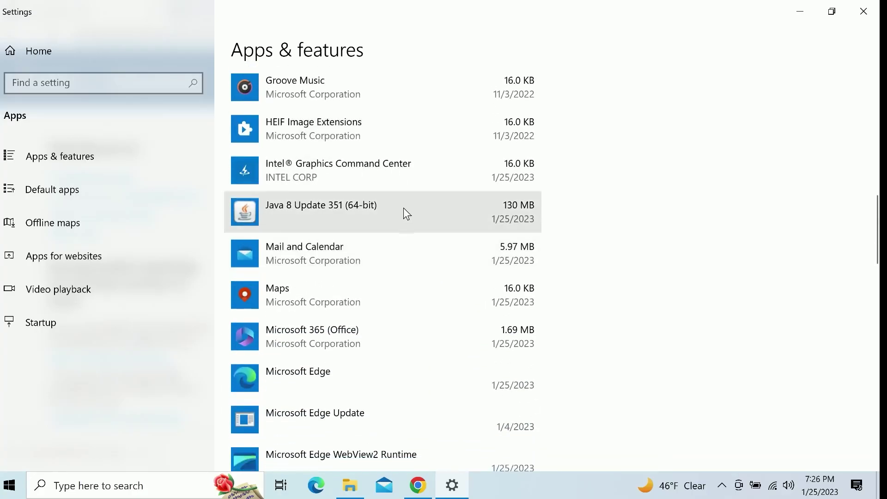
{"action": "left_click", "coordinate": [404, 209]}
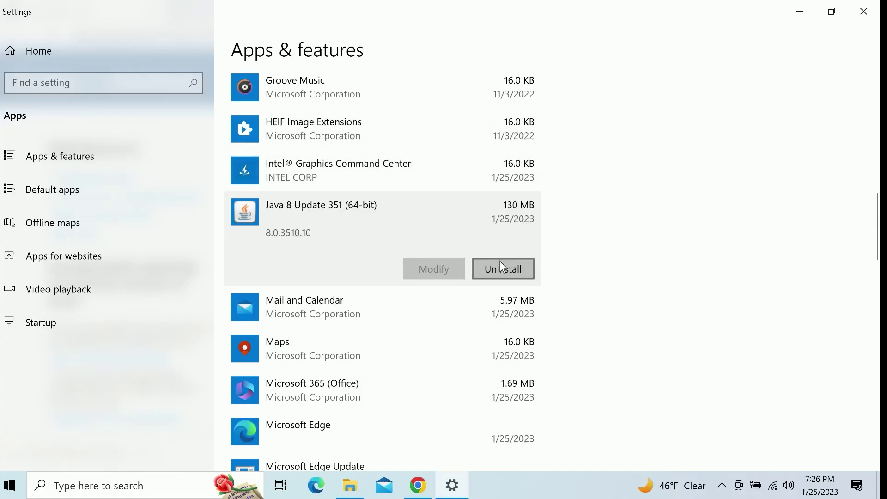
Step: Close the Settings and Chrome windows, then open the Downloads folder in File Explorer
{"action": "left_click", "coordinate": [863, 11]}
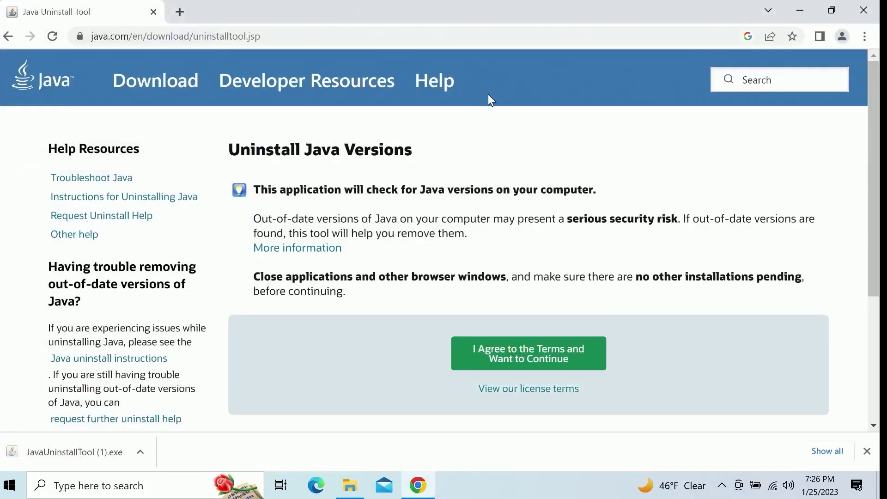
{"action": "left_click", "coordinate": [864, 11]}
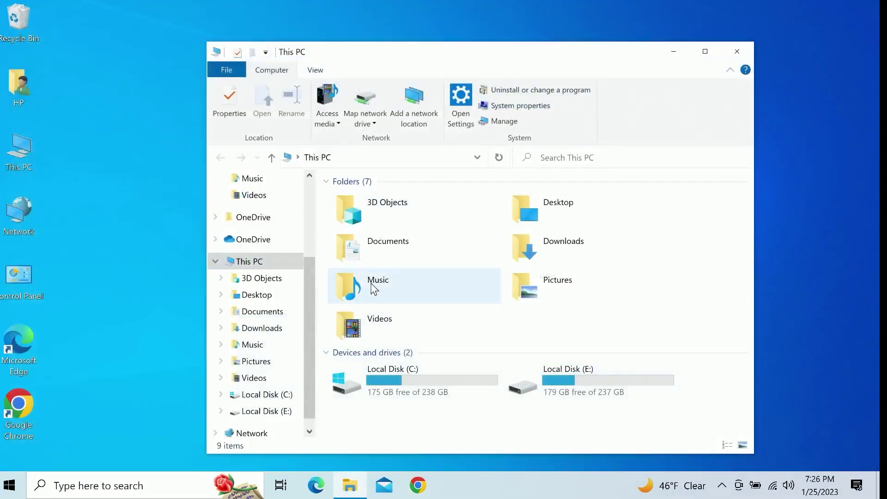
{"action": "double_click", "coordinate": [543, 249]}
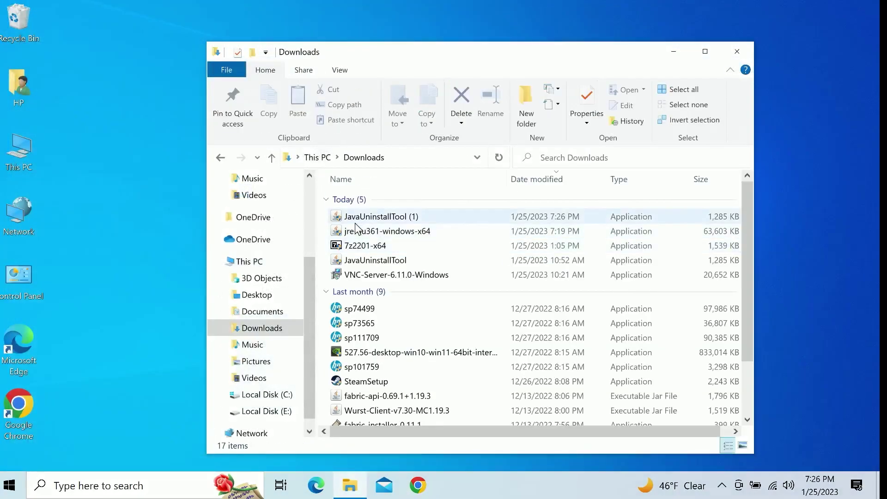
Step: Run JavaUninstallTool to remove Java 8 Update 351 (64-bit) along with its deployment cache
{"action": "left_click", "coordinate": [369, 263]}
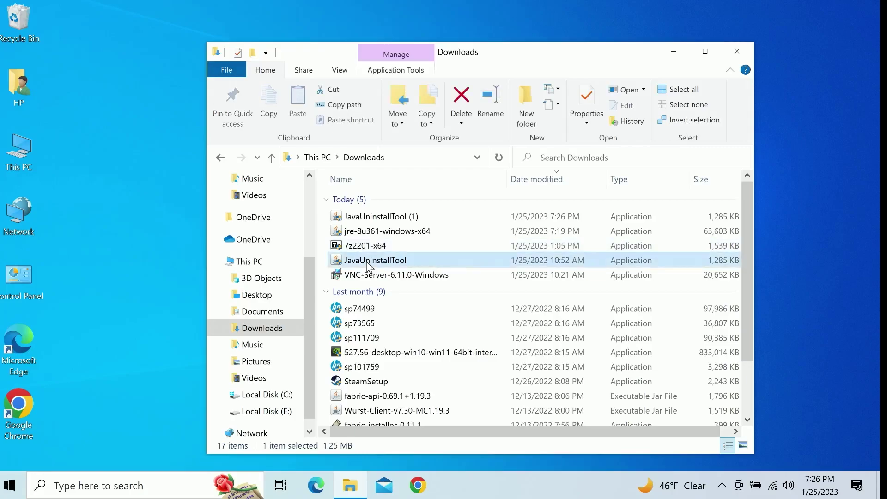
{"action": "double_click", "coordinate": [367, 261]}
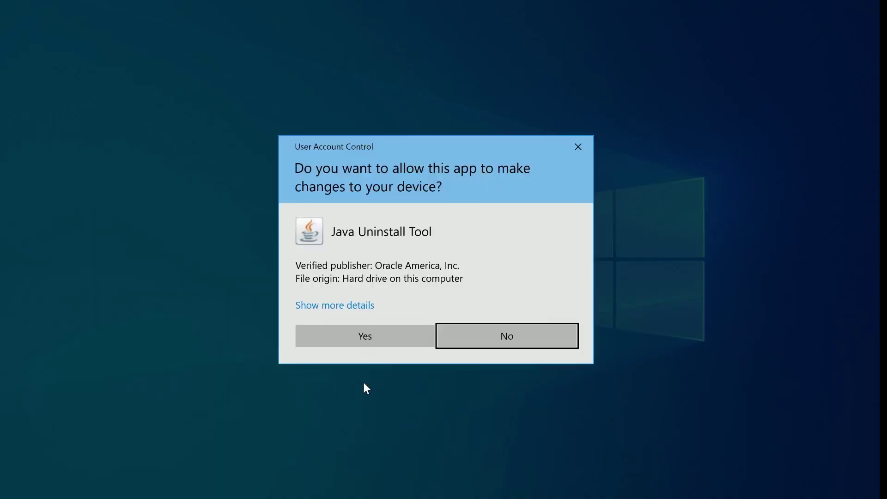
{"action": "left_click", "coordinate": [379, 344]}
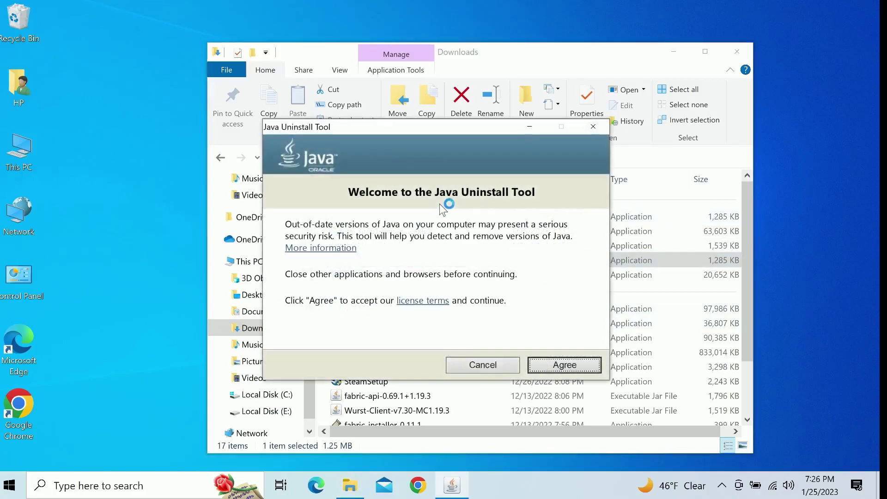
{"action": "left_click", "coordinate": [557, 366]}
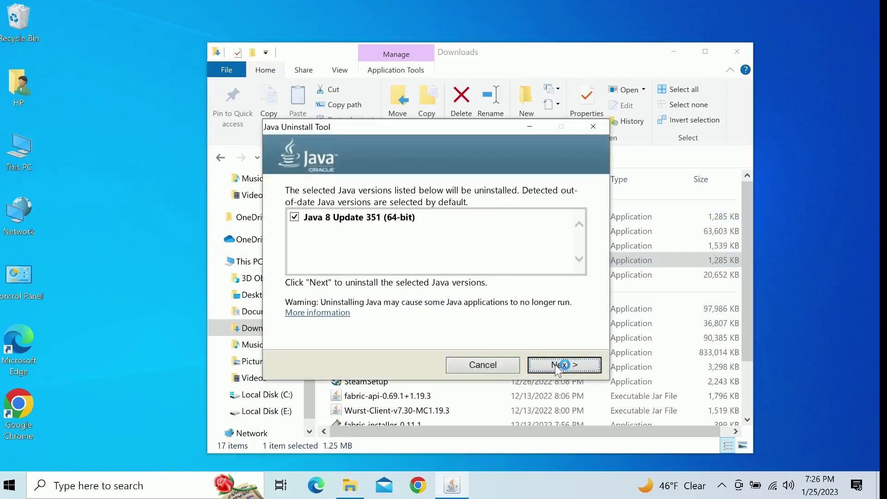
{"action": "left_click", "coordinate": [595, 367]}
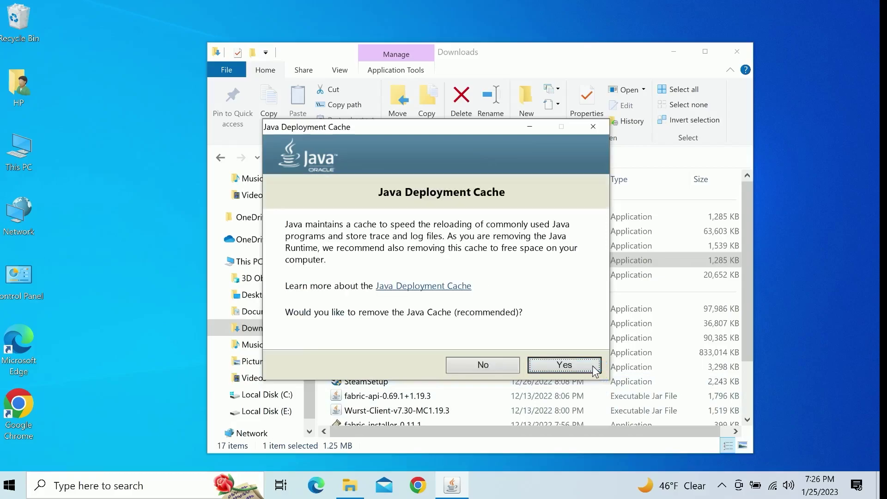
{"action": "left_click", "coordinate": [565, 365]}
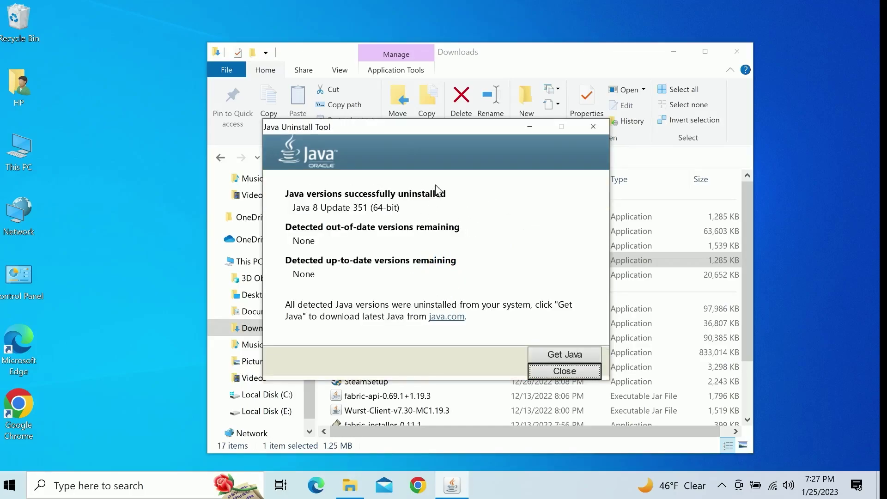
{"action": "left_click", "coordinate": [555, 372]}
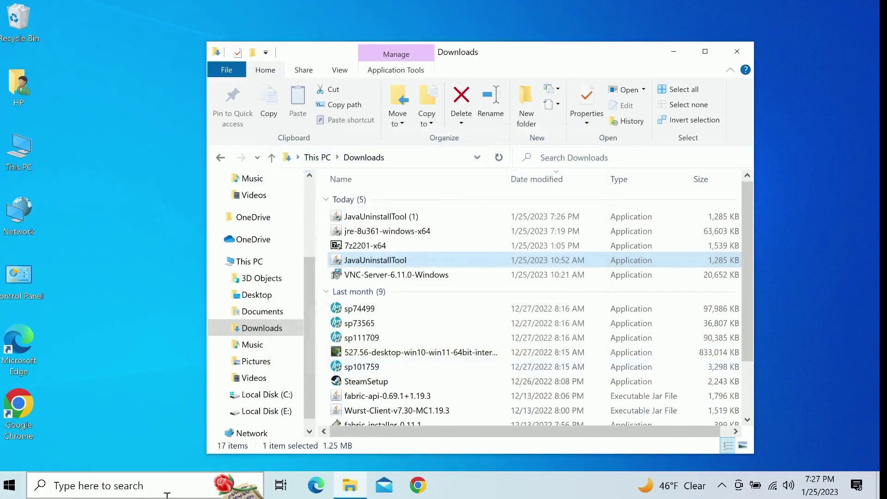
Step: Open Command Prompt by searching 'cmd' in Windows search
{"action": "left_click", "coordinate": [151, 487]}
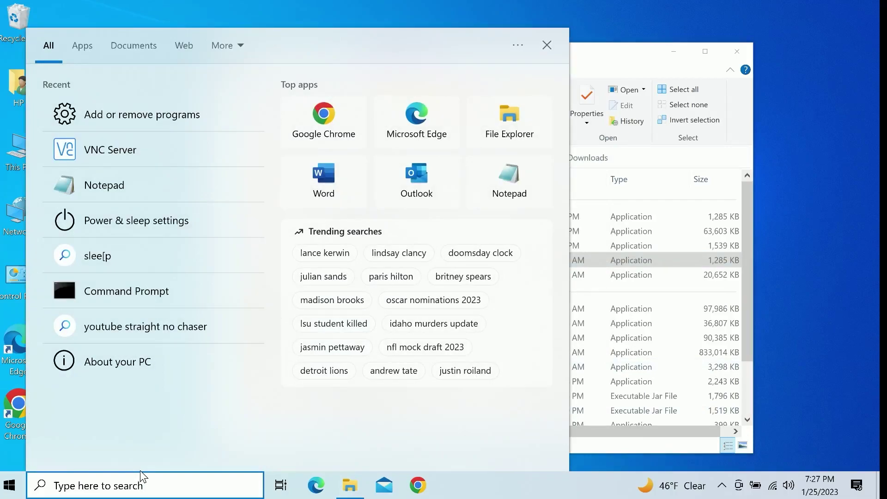
{"action": "type", "text": "cmd"}
{"action": "key", "text": "Return"}
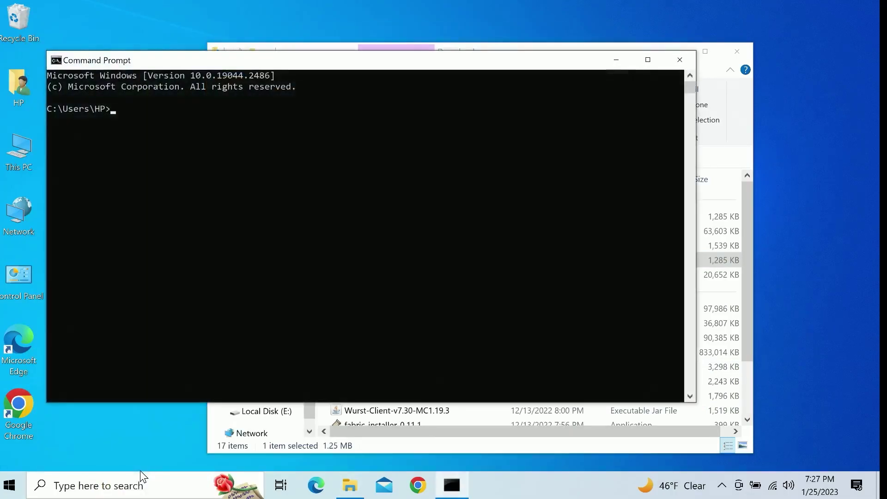
{"action": "left_click", "coordinate": [119, 476]}
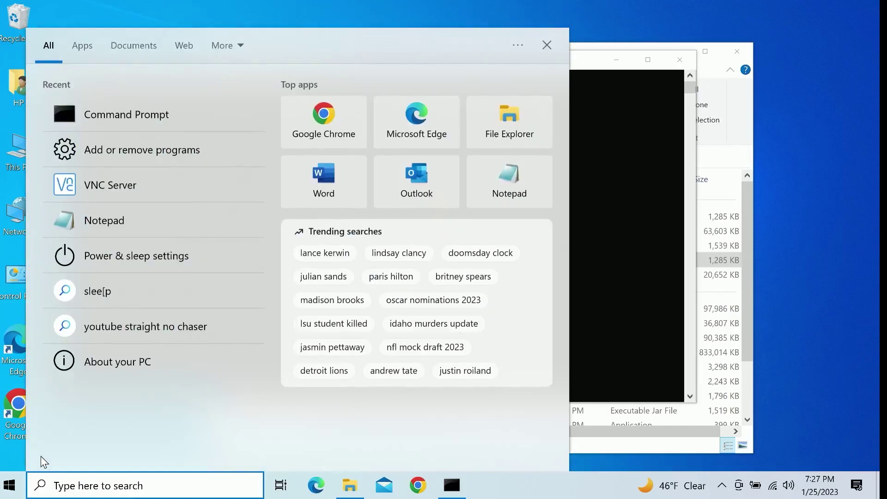
{"action": "type", "text": "cmd"}
{"action": "key", "text": "Return"}
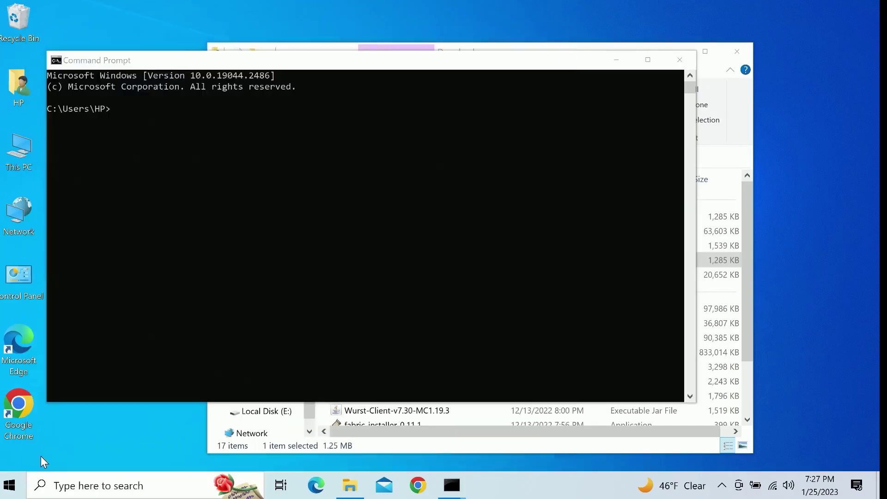
{"action": "left_click", "coordinate": [189, 167]}
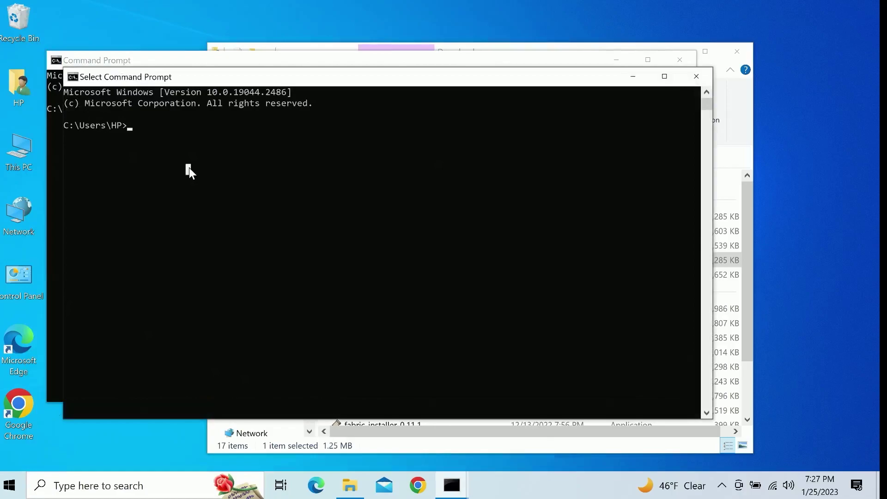
{"action": "key", "text": "Escape"}
Step: Run java -version, confirming 'java' is not recognized, then close the extra console and reopen Chrome
{"action": "type", "text": "ja"}
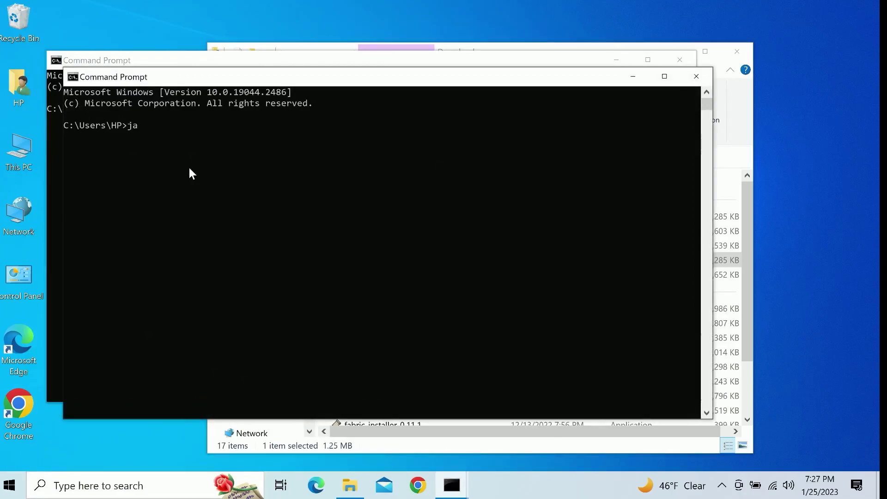
{"action": "type", "text": "va -version"}
{"action": "key", "text": "Return"}
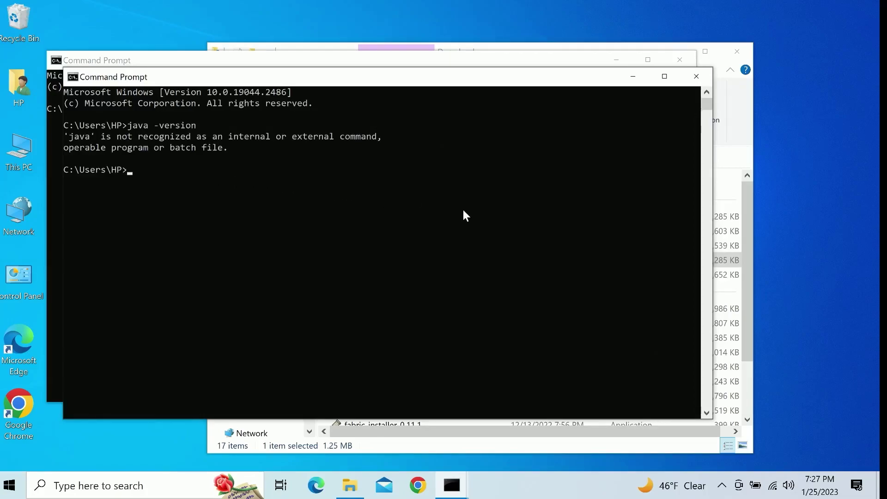
{"action": "left_click", "coordinate": [671, 60]}
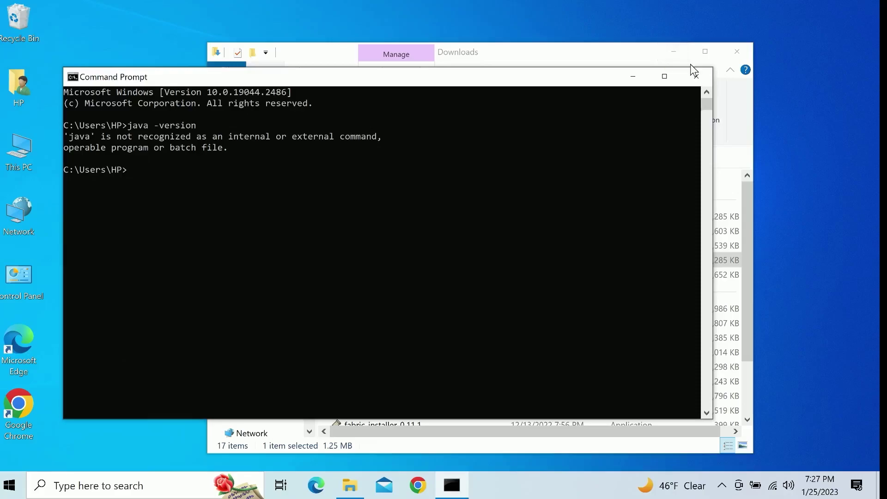
{"action": "left_click", "coordinate": [418, 485]}
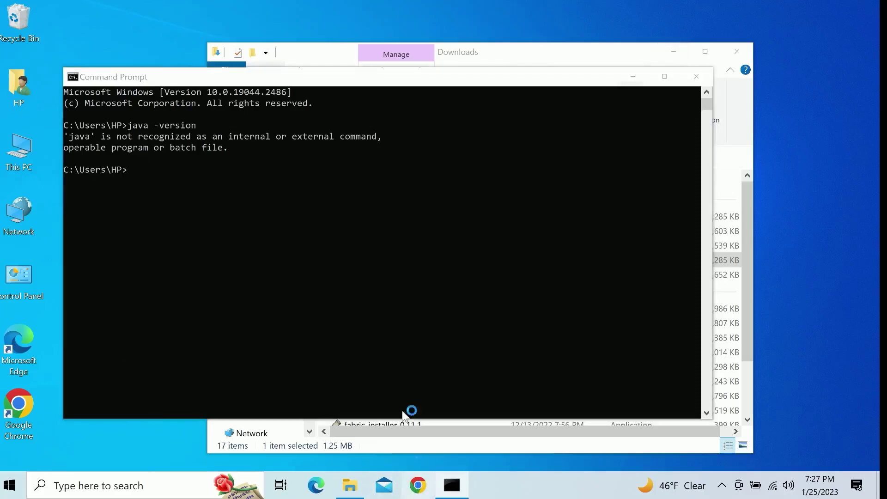
Step: Download jre-8u361-windows-x64 (1).exe, the 64-bit Java 8 Update 361 installer, from java.com, then open a new tab
{"action": "left_click", "coordinate": [268, 40]}
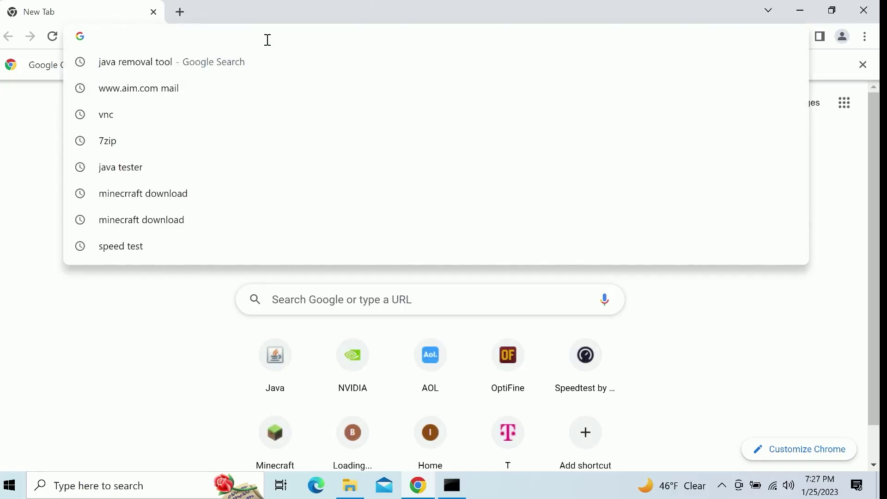
{"action": "type", "text": "java.com"}
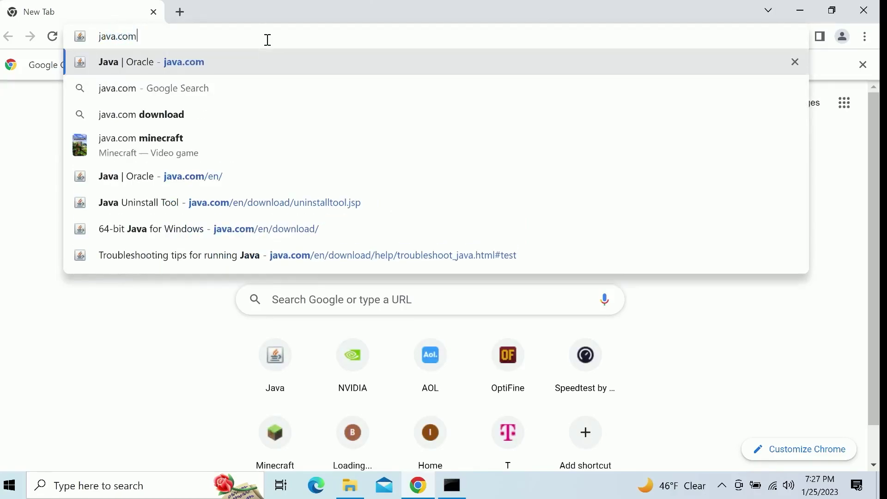
{"action": "key", "text": "Return"}
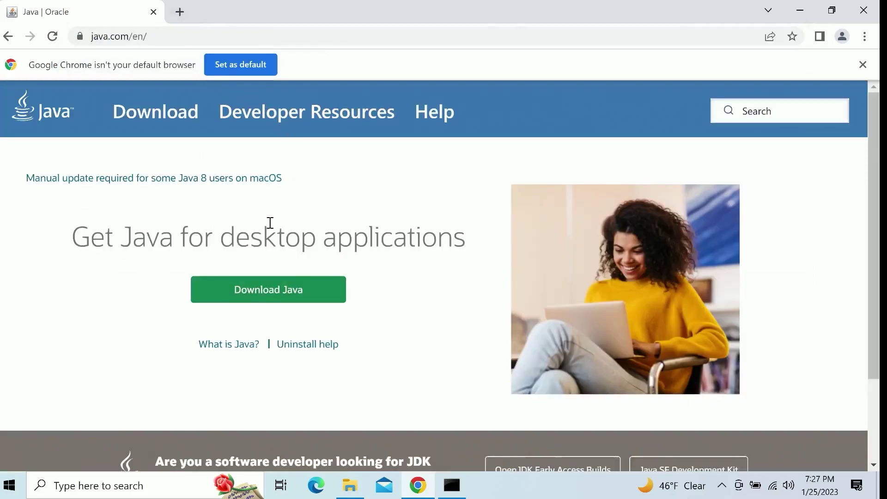
{"action": "left_click", "coordinate": [279, 299]}
{"action": "scroll", "coordinate": [370, 179], "scroll_direction": "down", "scroll_amount": 3}
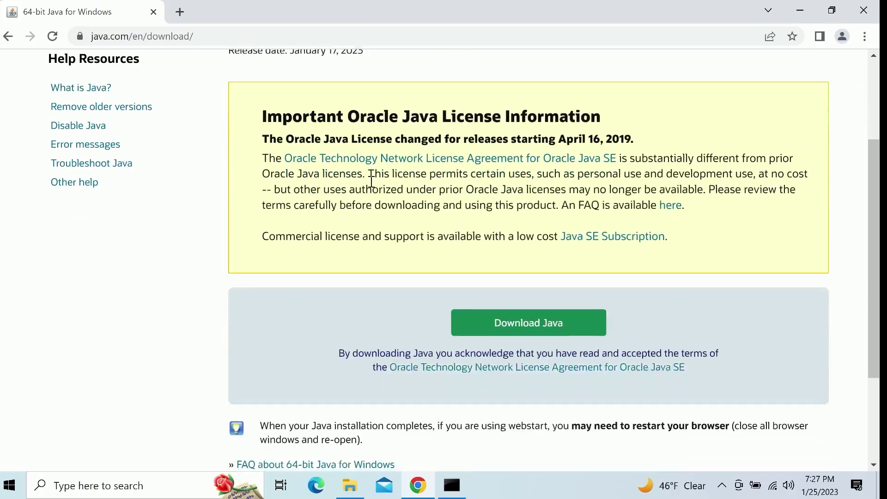
{"action": "scroll", "coordinate": [386, 297], "scroll_direction": "up", "scroll_amount": 3}
{"action": "scroll", "coordinate": [384, 277], "scroll_direction": "down", "scroll_amount": 2}
{"action": "scroll", "coordinate": [501, 256], "scroll_direction": "up", "scroll_amount": 2}
{"action": "scroll", "coordinate": [501, 255], "scroll_direction": "down", "scroll_amount": 3}
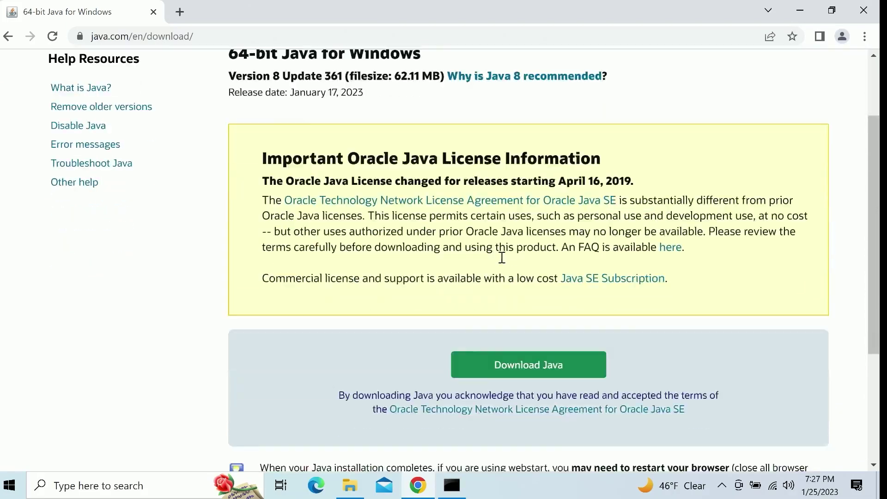
{"action": "left_click", "coordinate": [522, 329]}
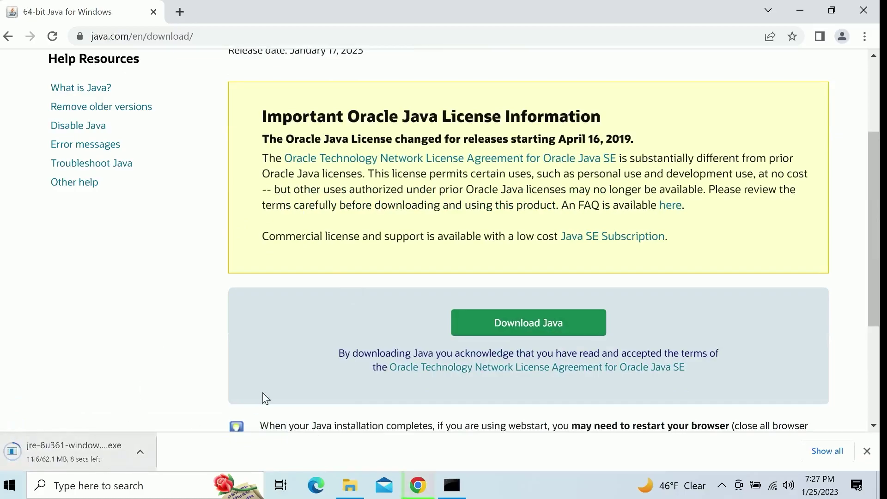
{"action": "scroll", "coordinate": [241, 299], "scroll_direction": "down", "scroll_amount": 3}
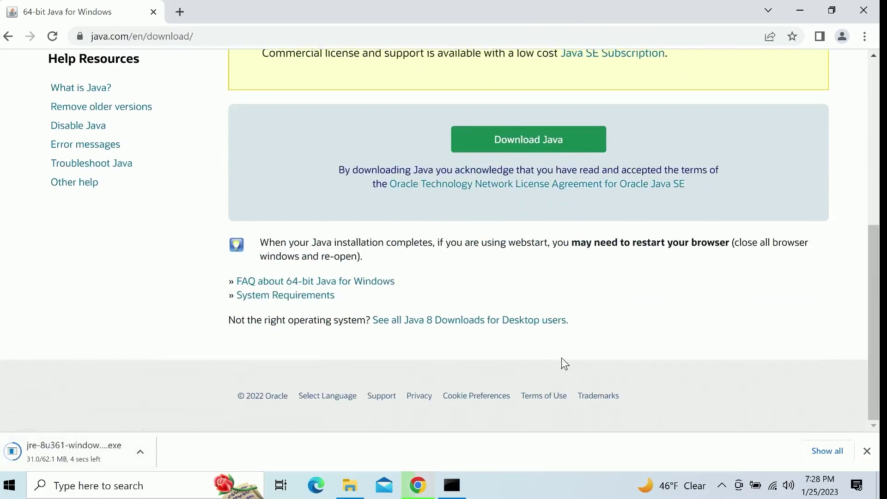
{"action": "scroll", "coordinate": [531, 340], "scroll_direction": "up", "scroll_amount": 5}
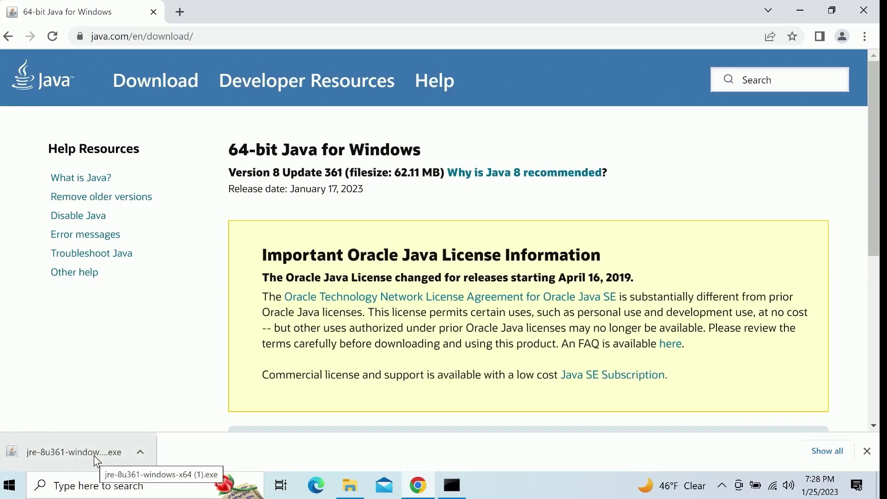
{"action": "left_click", "coordinate": [180, 12]}
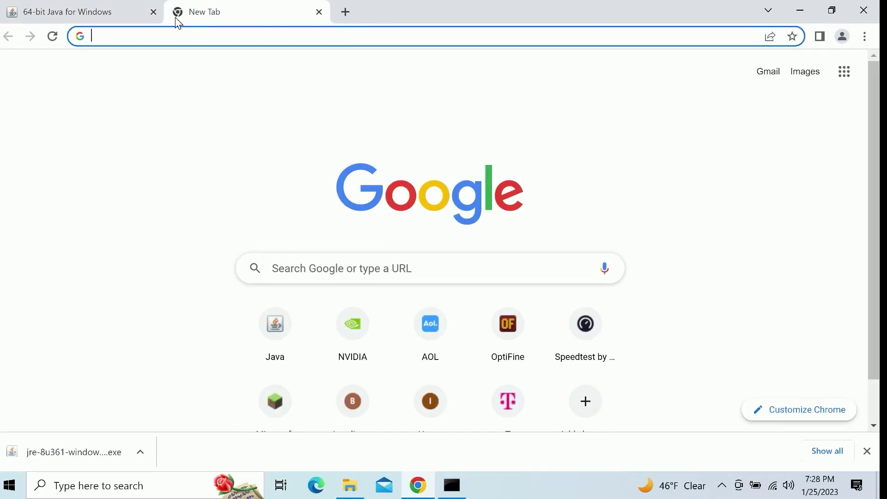
Step: Search 'java offine installer' and download jre-8u361-windows-i586.exe from java.com's Windows Offline Installation page
{"action": "type", "text": "java"}
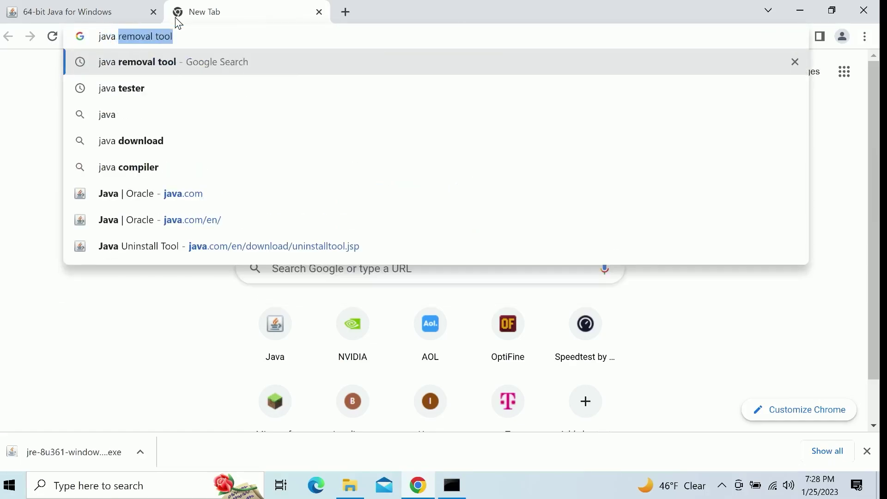
{"action": "type", "text": " off"}
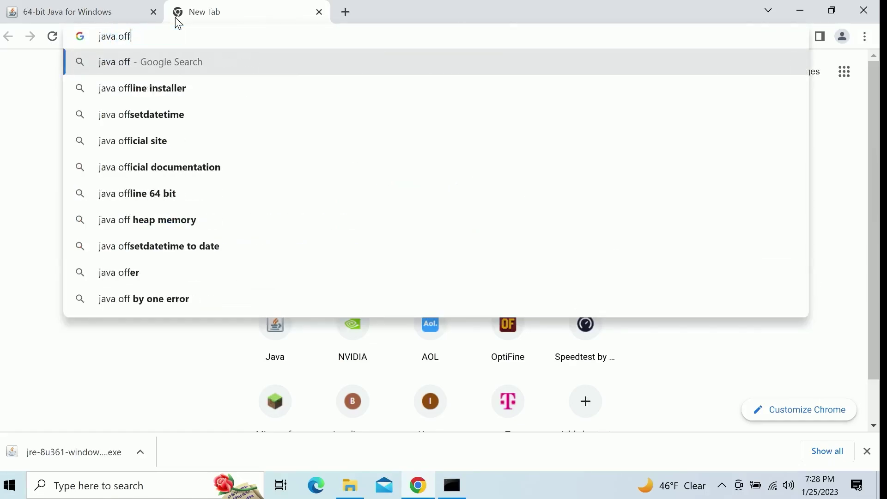
{"action": "type", "text": "ine installer"}
{"action": "key", "text": "Return"}
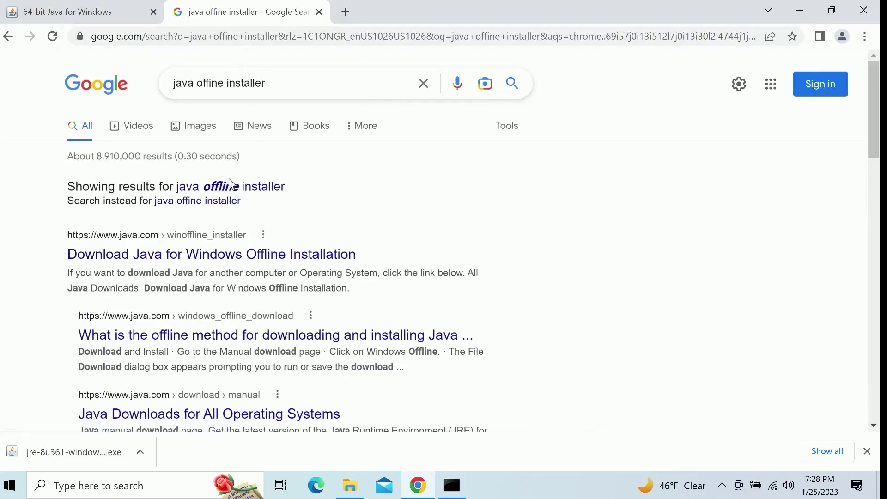
{"action": "left_click", "coordinate": [179, 255]}
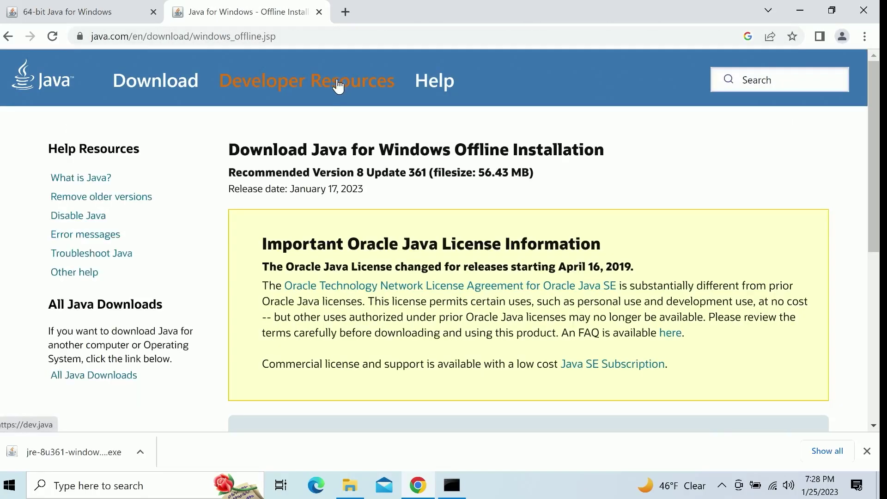
{"action": "scroll", "coordinate": [734, 138], "scroll_direction": "down", "scroll_amount": 1}
{"action": "scroll", "coordinate": [679, 132], "scroll_direction": "down", "scroll_amount": 4}
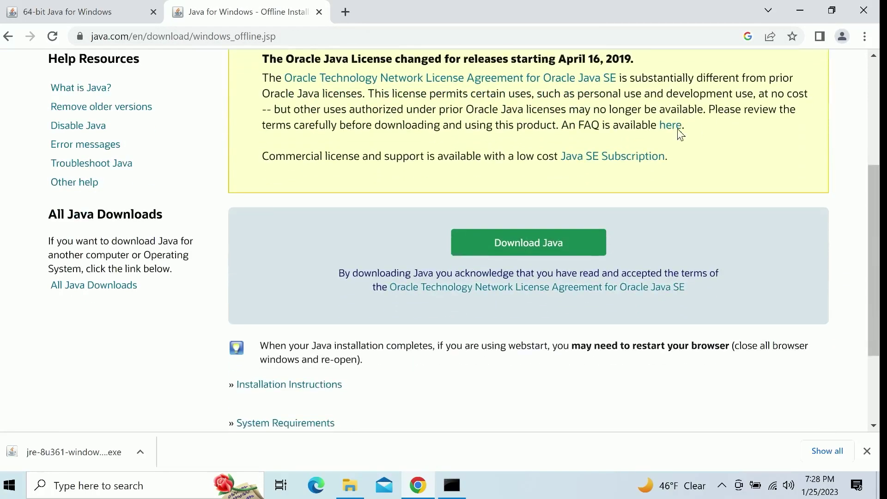
{"action": "scroll", "coordinate": [317, 212], "scroll_direction": "up", "scroll_amount": 5}
{"action": "left_click_drag", "start_coordinate": [403, 137], "coordinate": [568, 135]}
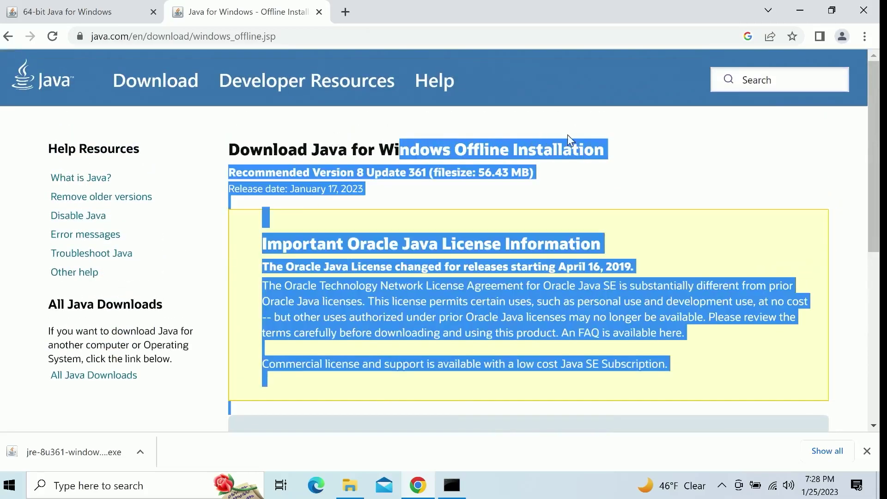
{"action": "left_click", "coordinate": [637, 149]}
{"action": "scroll", "coordinate": [453, 178], "scroll_direction": "down", "scroll_amount": 5}
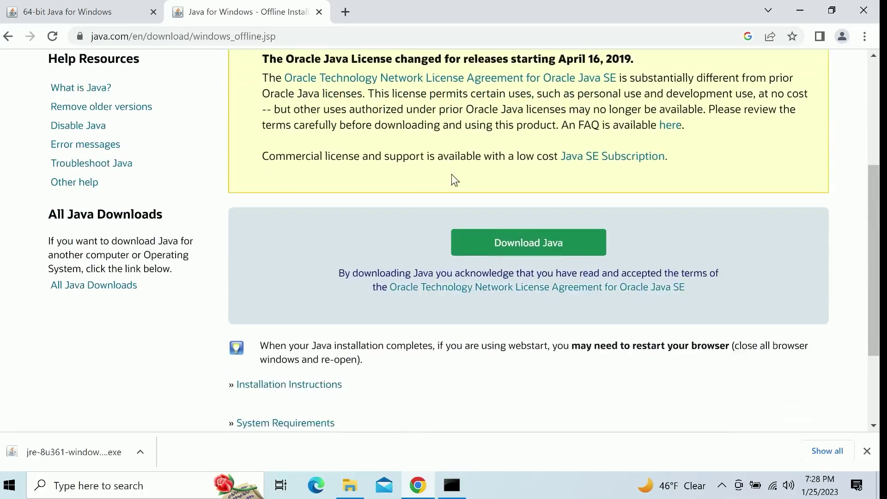
{"action": "left_click", "coordinate": [527, 246]}
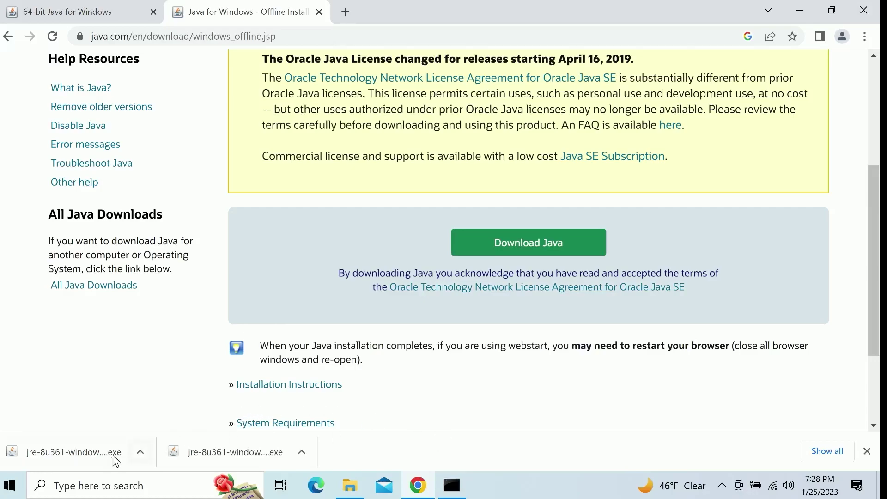
Step: Use Show in folder from the download bar to open Downloads listing both jre-8u361 installers
{"action": "left_click", "coordinate": [140, 457]}
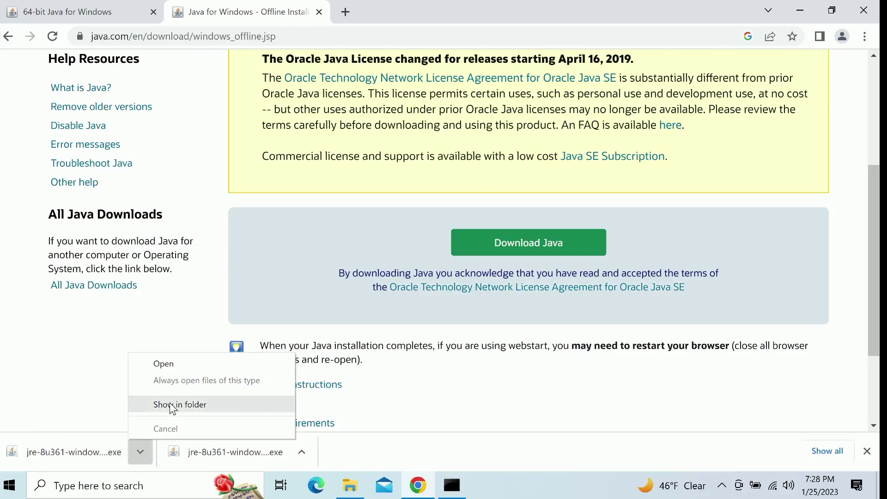
{"action": "left_click", "coordinate": [402, 407]}
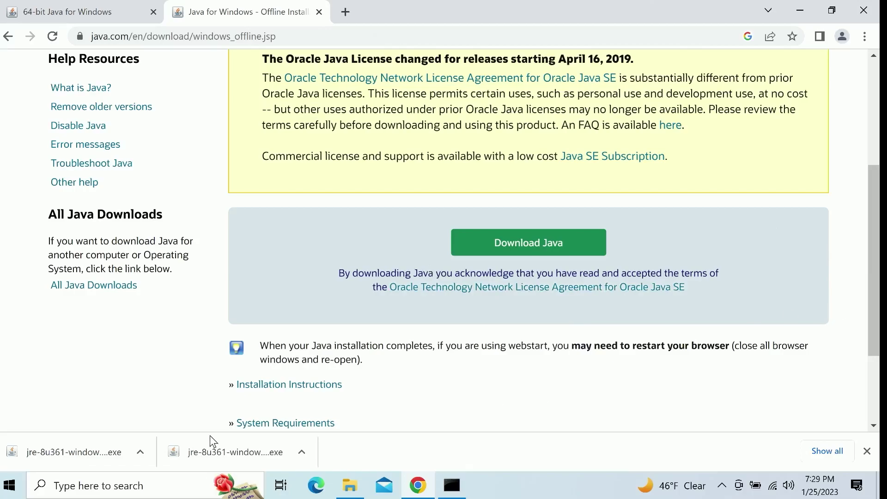
{"action": "left_click", "coordinate": [302, 451]}
{"action": "left_click", "coordinate": [341, 405]}
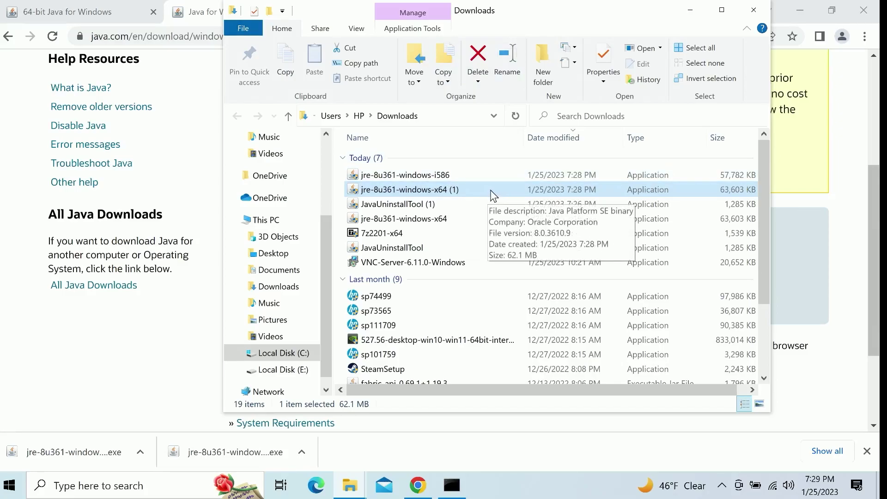
{"action": "left_click", "coordinate": [722, 486]}
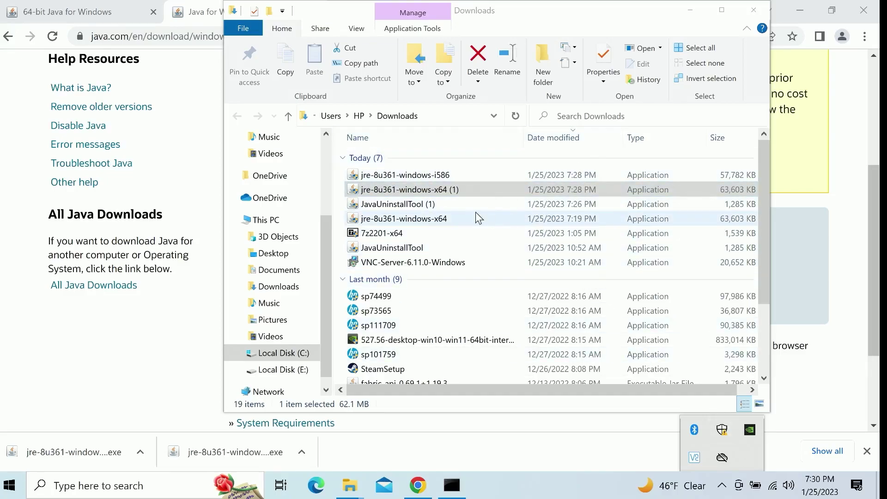
Step: Run jre-8u361-windows-i586 from Downloads, cancelling an accidental rename, to bring up the UAC prompt
{"action": "left_click", "coordinate": [411, 175]}
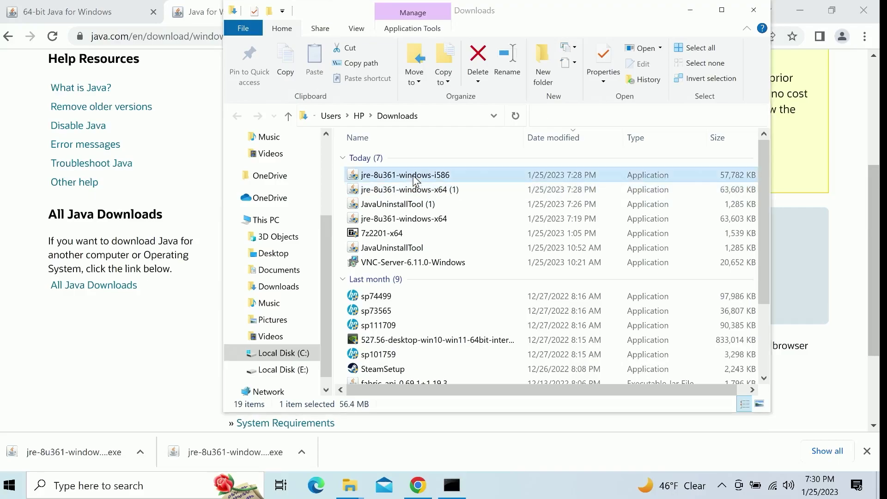
{"action": "left_click_drag", "start_coordinate": [523, 25], "coordinate": [450, 49]}
{"action": "scroll", "coordinate": [307, 158], "scroll_direction": "up", "scroll_amount": 4}
{"action": "scroll", "coordinate": [308, 159], "scroll_direction": "down", "scroll_amount": 3}
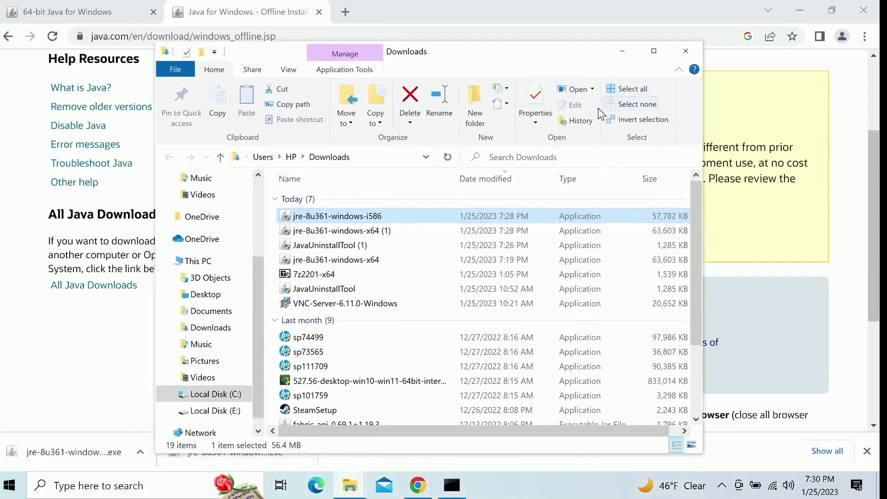
{"action": "left_click", "coordinate": [299, 216]}
{"action": "left_click", "coordinate": [338, 216]}
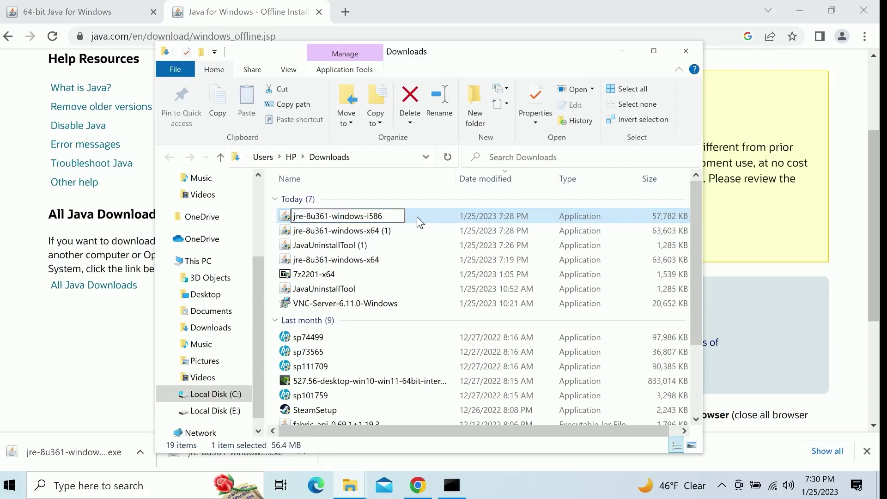
{"action": "left_click", "coordinate": [426, 216]}
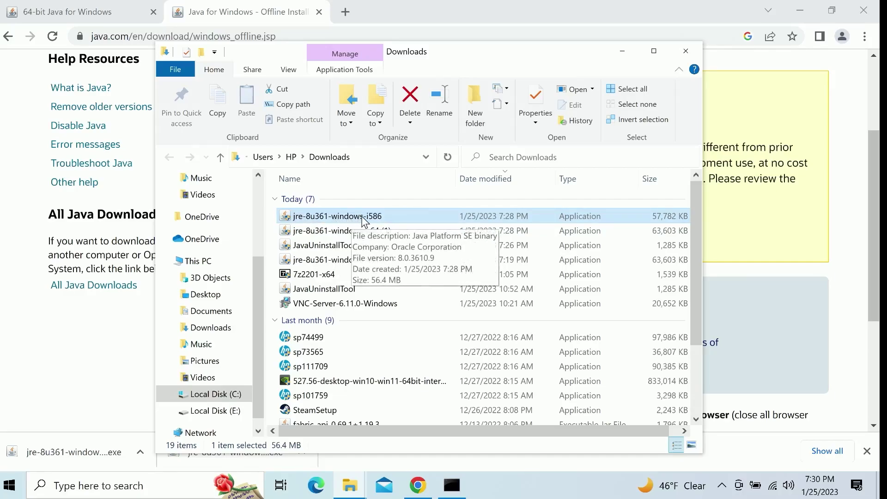
{"action": "double_click", "coordinate": [388, 216]}
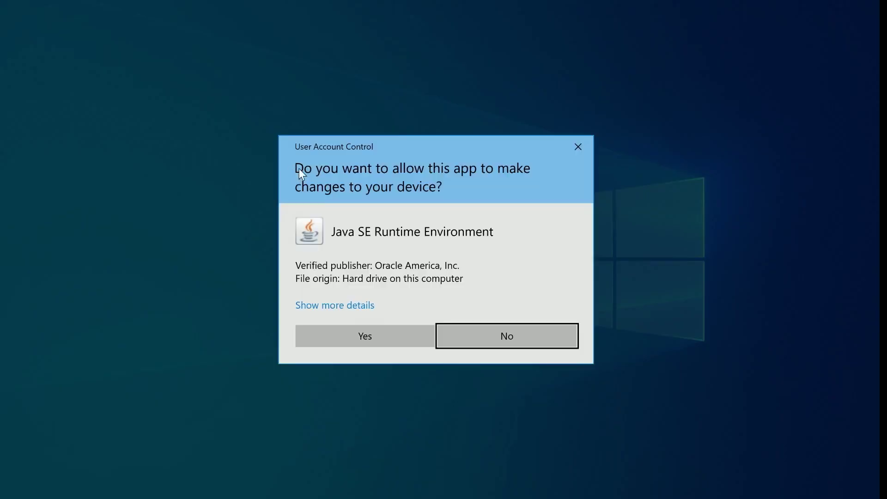
Step: Approve the Java installer's UAC prompt, then open and close an extra Downloads window
{"action": "left_click", "coordinate": [395, 329]}
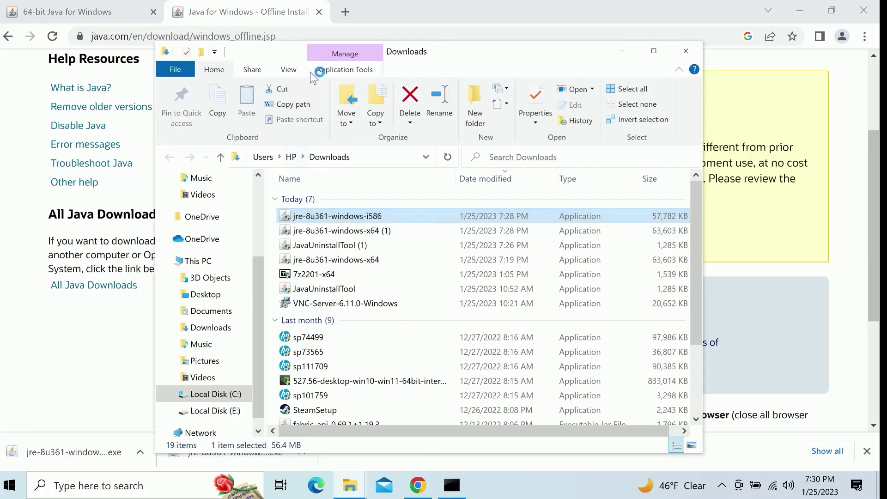
{"action": "left_click", "coordinate": [351, 488]}
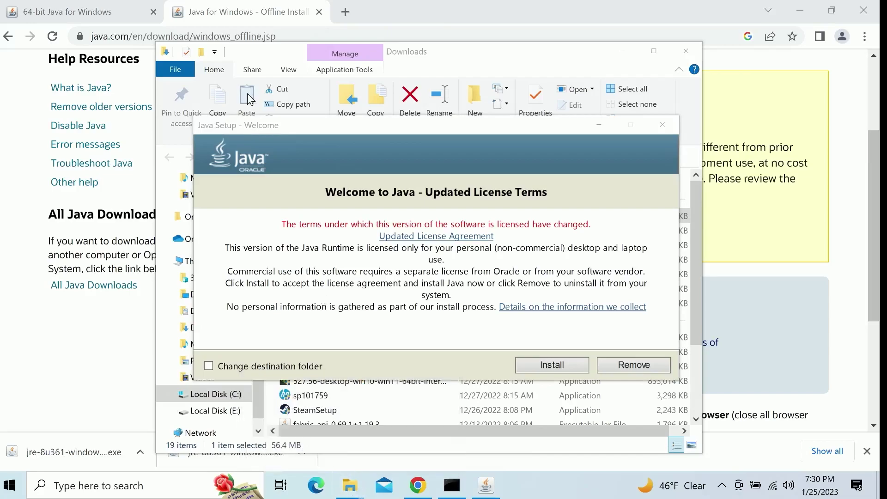
{"action": "right_click", "coordinate": [350, 485]}
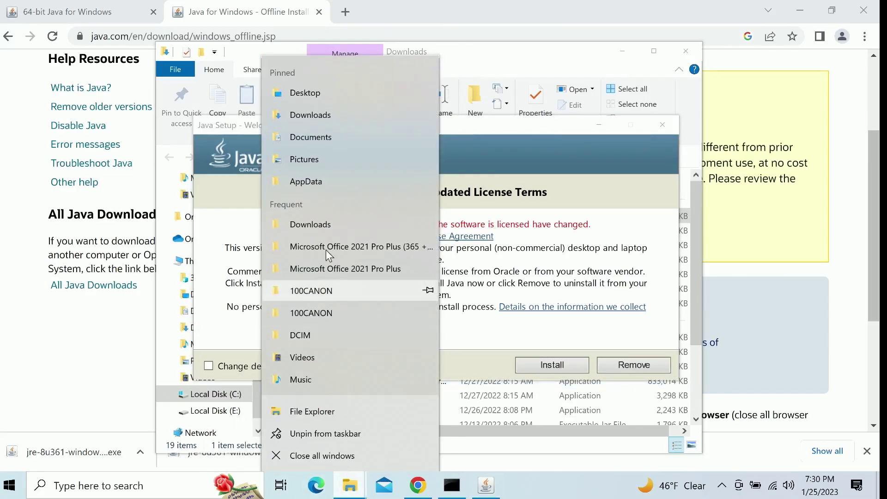
{"action": "left_click", "coordinate": [344, 413]}
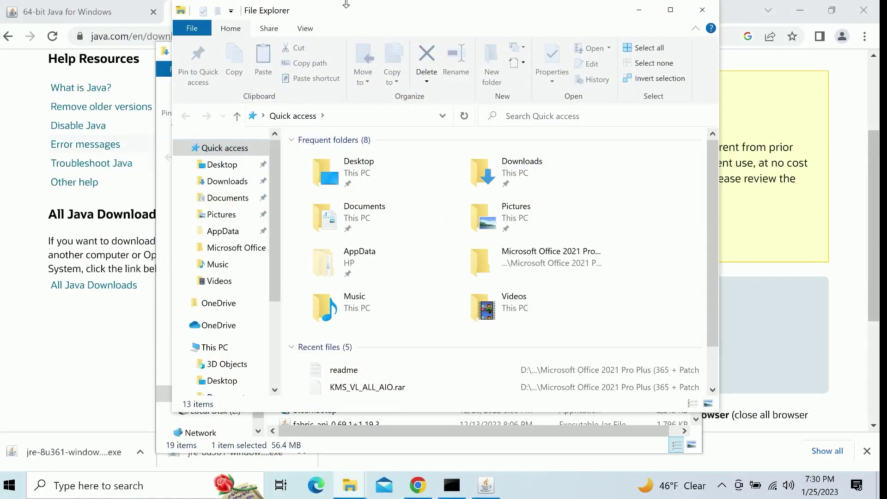
{"action": "double_click", "coordinate": [482, 175]}
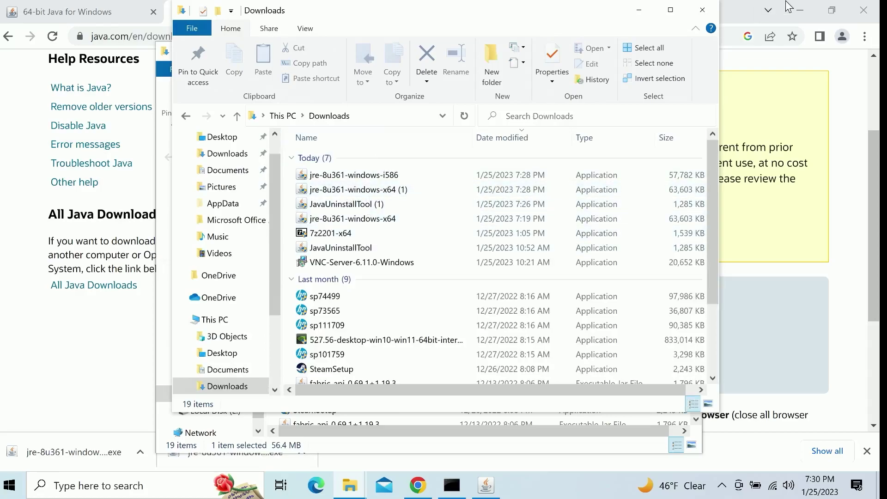
{"action": "left_click", "coordinate": [702, 11]}
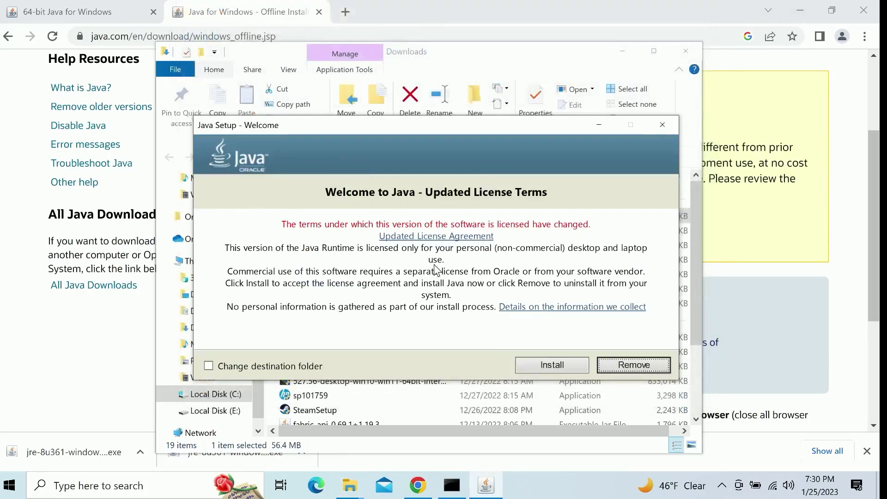
Step: Install Java 8 Update 361 from the Welcome screen until setup reports success
{"action": "left_click", "coordinate": [554, 366]}
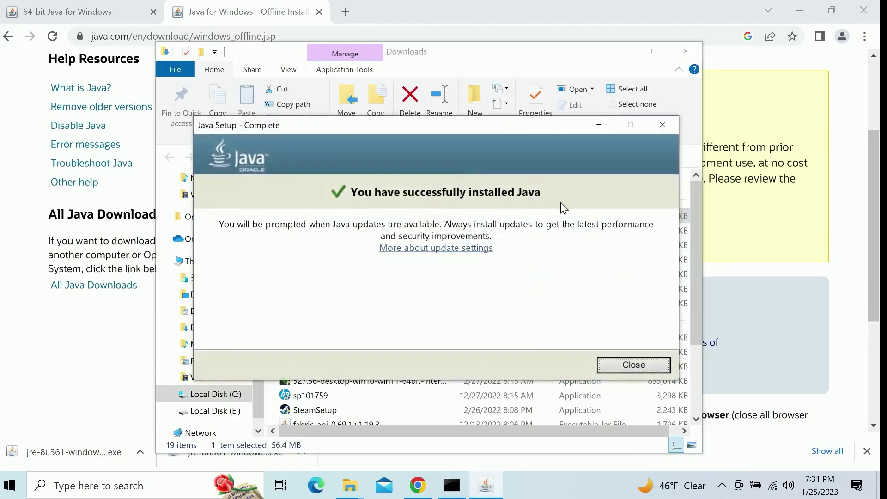
Step: Close Java Setup and run java -version in Command Prompt, which reports 'java' not recognized
{"action": "left_click", "coordinate": [630, 364]}
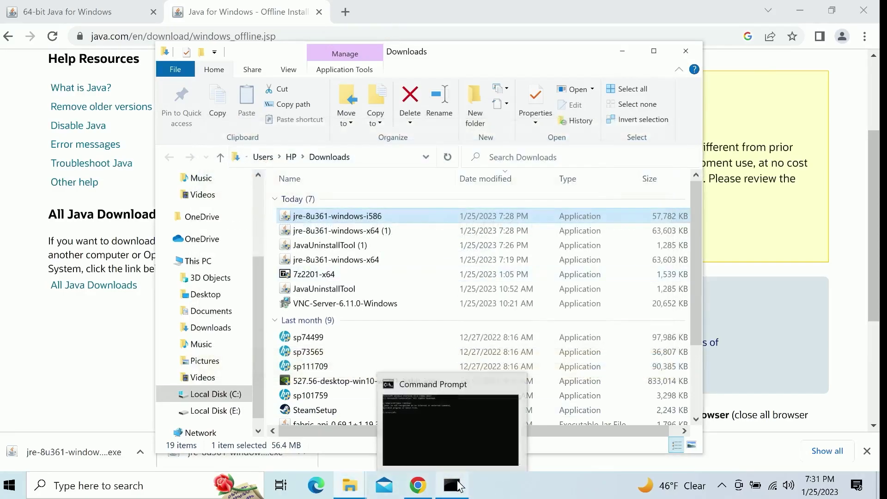
{"action": "left_click", "coordinate": [459, 486]}
{"action": "left_click", "coordinate": [271, 188]}
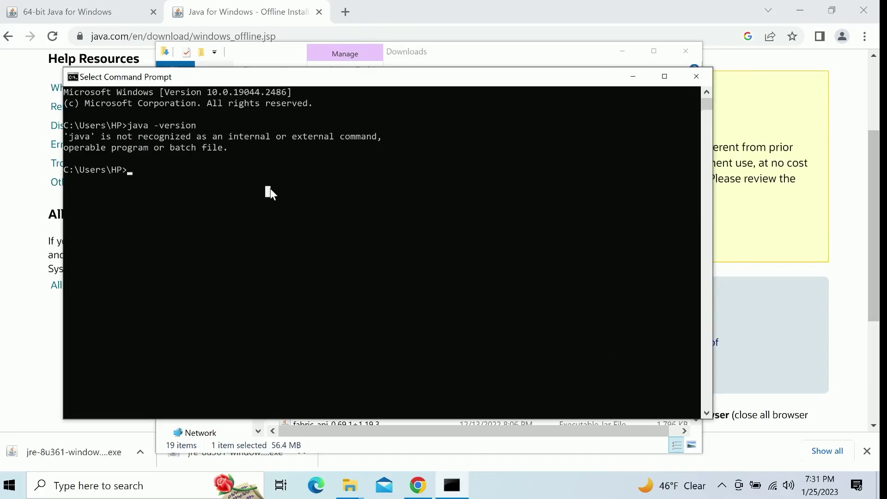
{"action": "type", "text": "j"}
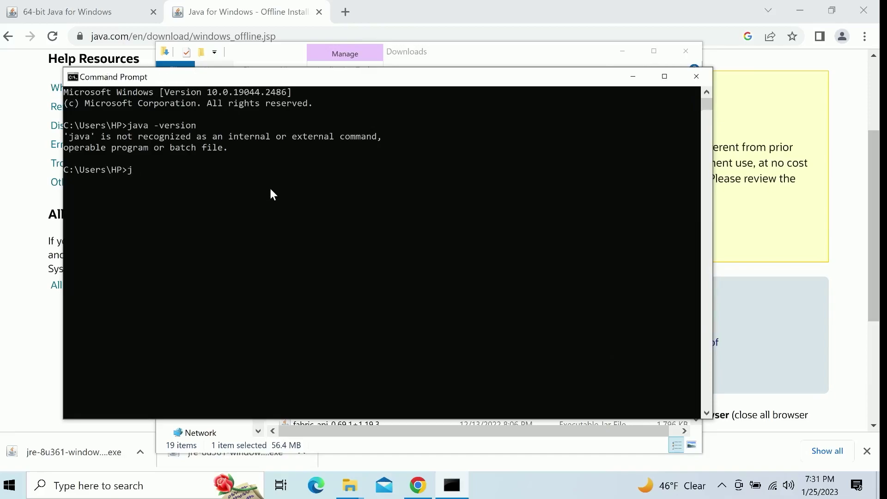
{"action": "type", "text": "ava -version"}
{"action": "key", "text": "Return"}
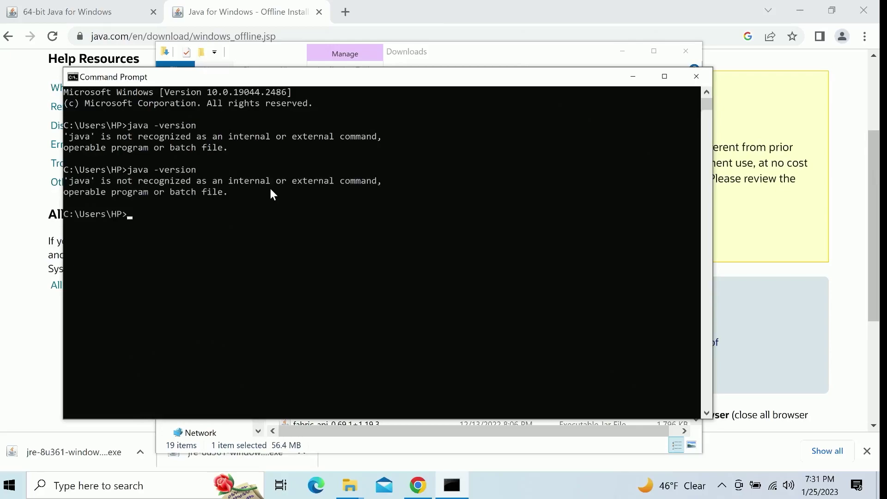
Step: Rerun java -version, then close Command Prompt and the Explorer window
{"action": "key", "text": "Up"}
{"action": "key", "text": "Return"}
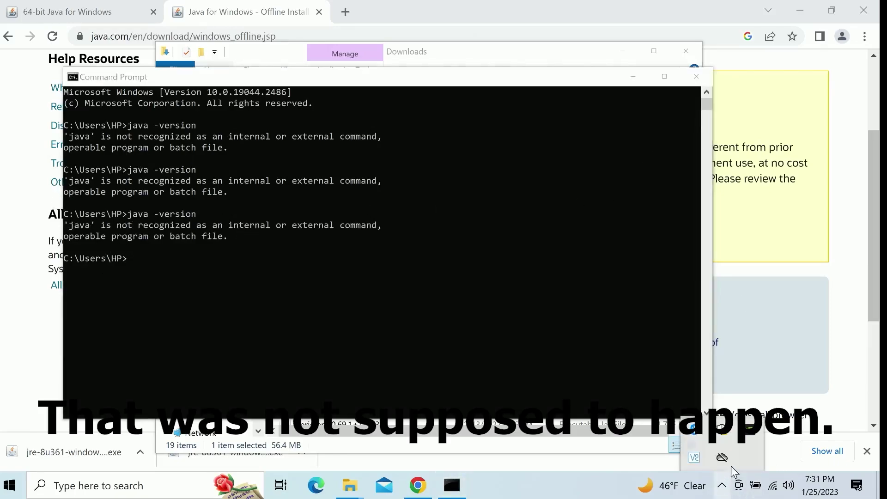
{"action": "left_click", "coordinate": [693, 76]}
{"action": "left_click", "coordinate": [686, 55]}
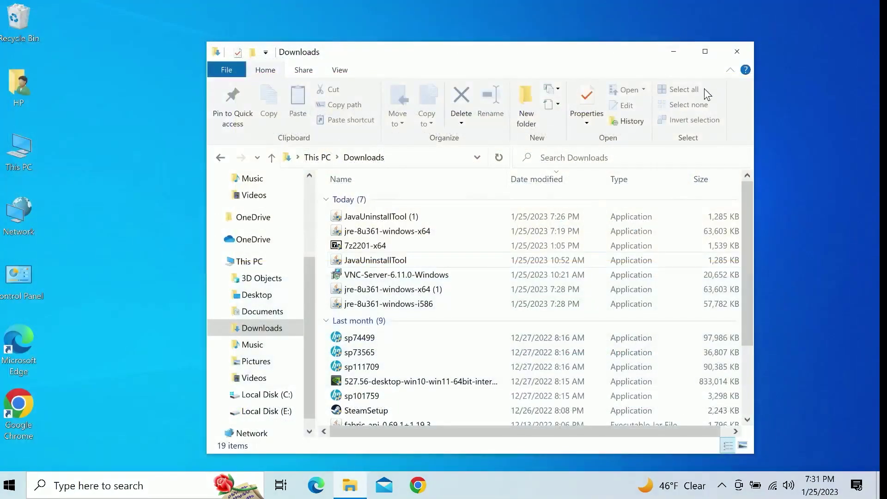
Step: Close Downloads and run java -version in a fresh Command Prompt opened via cmd search
{"action": "left_click", "coordinate": [737, 52]}
{"action": "left_click", "coordinate": [95, 490]}
{"action": "type", "text": "cmd"}
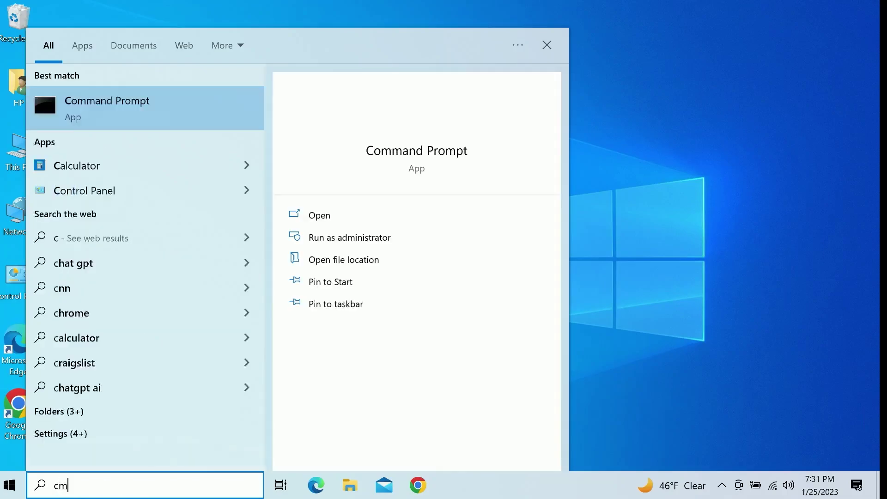
{"action": "key", "text": "Return"}
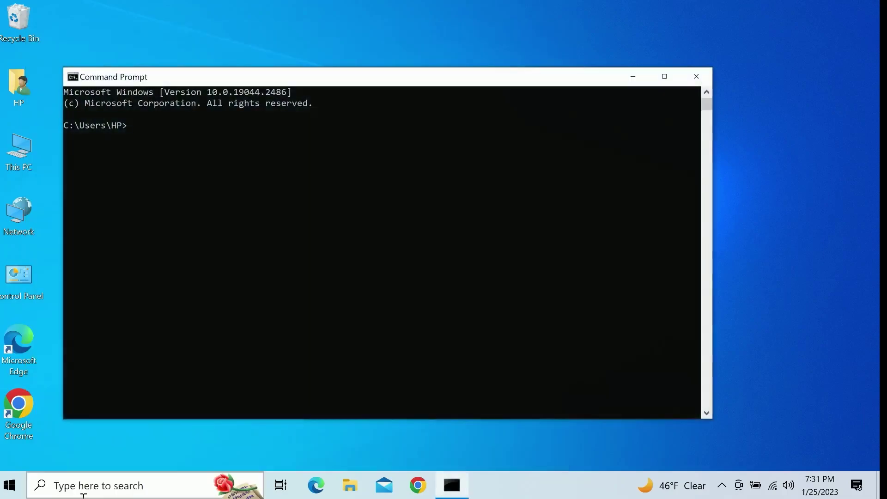
{"action": "type", "text": "java -version"}
{"action": "key", "text": "Return"}
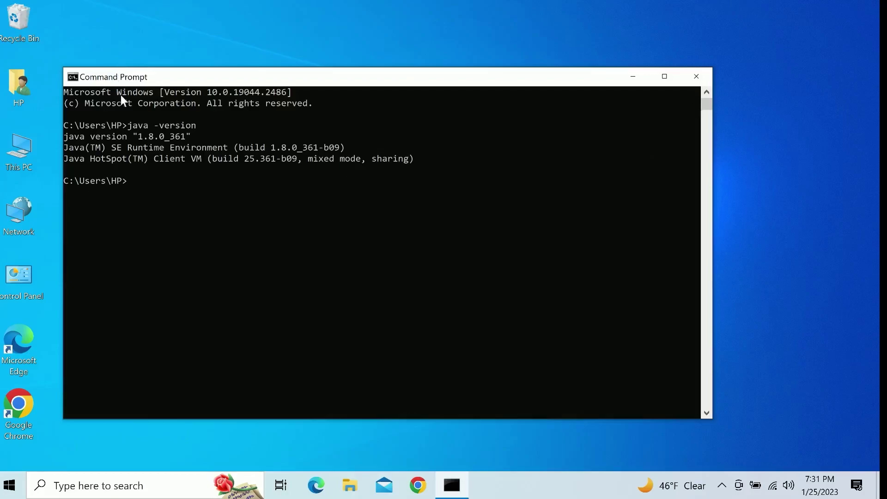
Step: Select the 1.8.0_361 version output, clear the selection, and close Command Prompt
{"action": "left_click_drag", "start_coordinate": [217, 147], "coordinate": [66, 140]}
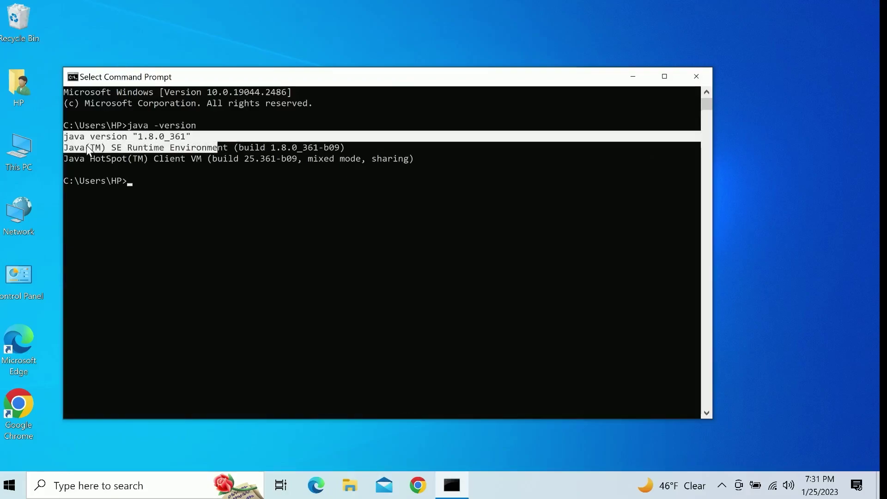
{"action": "left_click", "coordinate": [442, 124]}
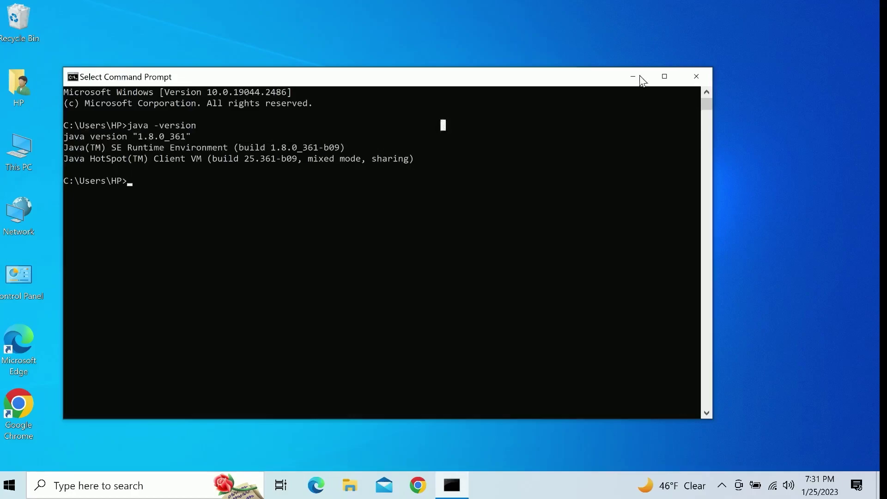
{"action": "left_click", "coordinate": [710, 73]}
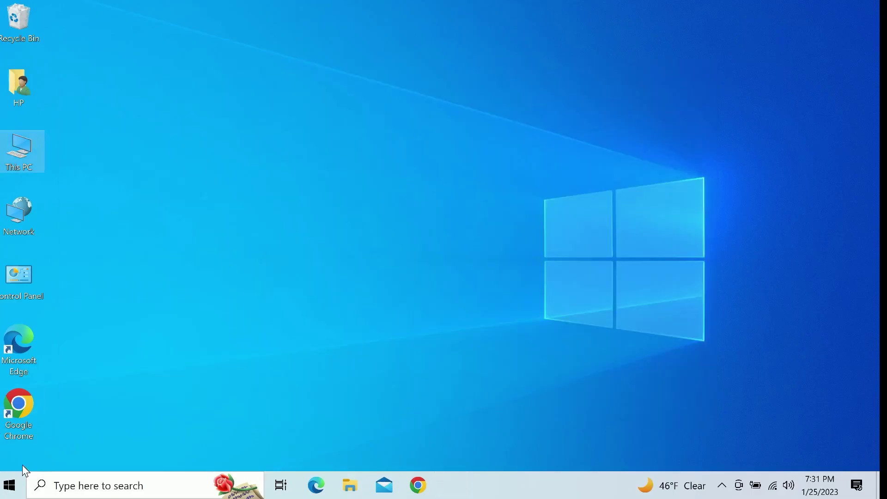
Step: Restart Windows from the Start menu's power options
{"action": "left_click", "coordinate": [9, 485]}
{"action": "left_click", "coordinate": [10, 455]}
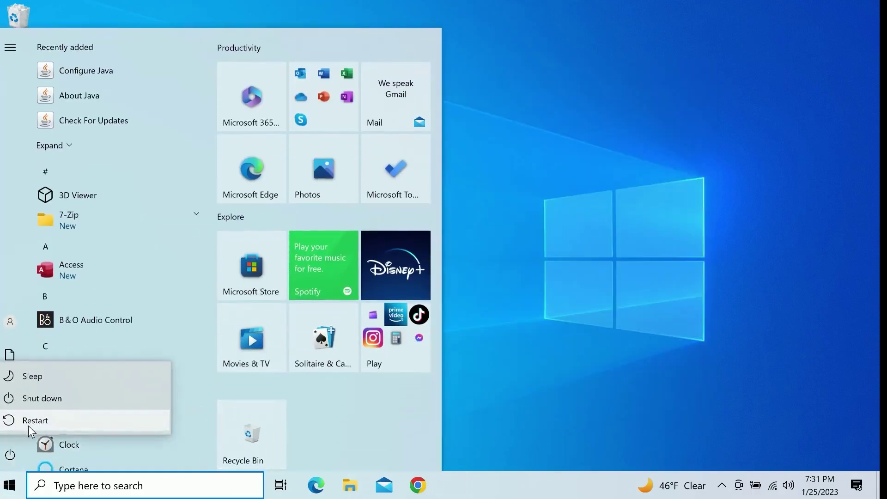
{"action": "left_click", "coordinate": [29, 422]}
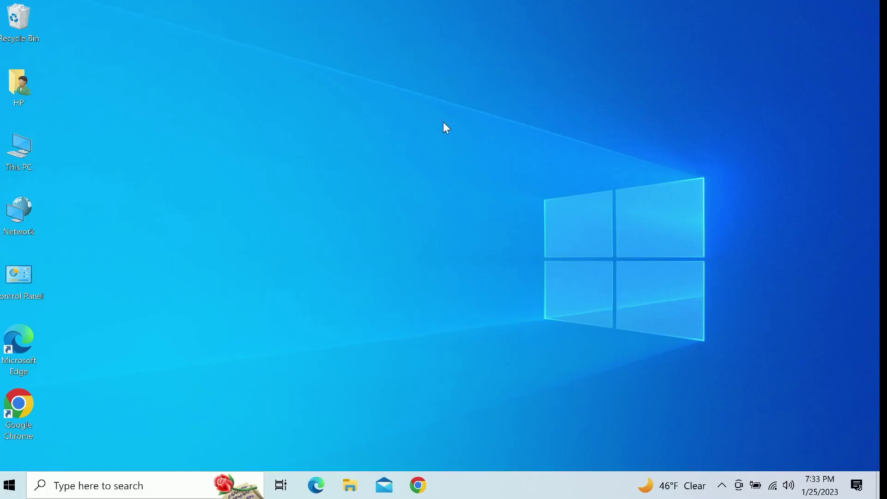
Step: Go to optifine.net in Chrome and choose the Mirror link for OptiFine 1.19.2
{"action": "left_click", "coordinate": [418, 485]}
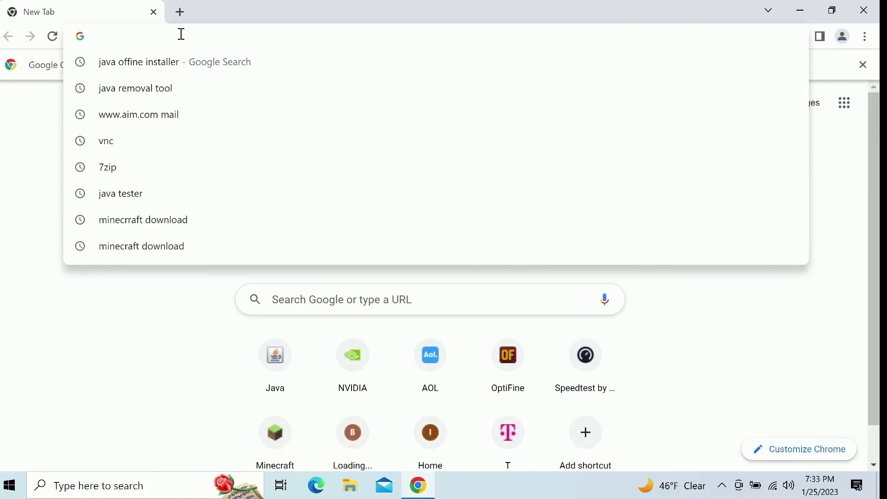
{"action": "type", "text": "optif"}
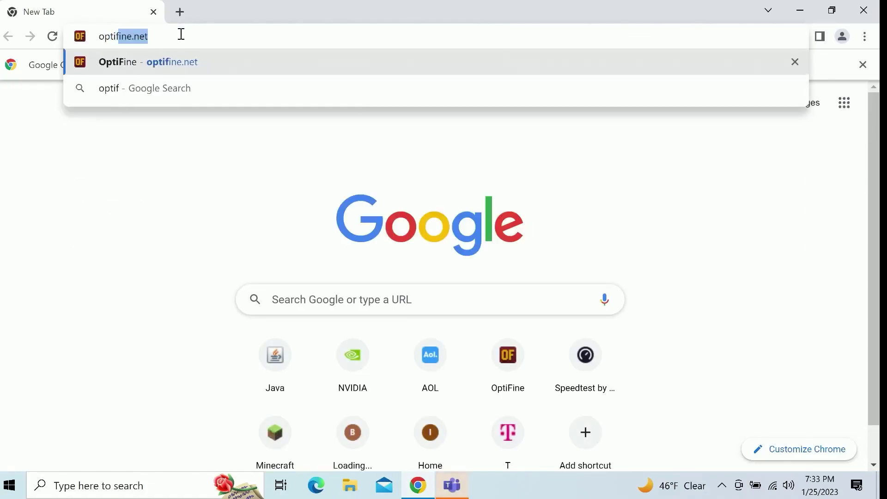
{"action": "type", "text": "ine.net"}
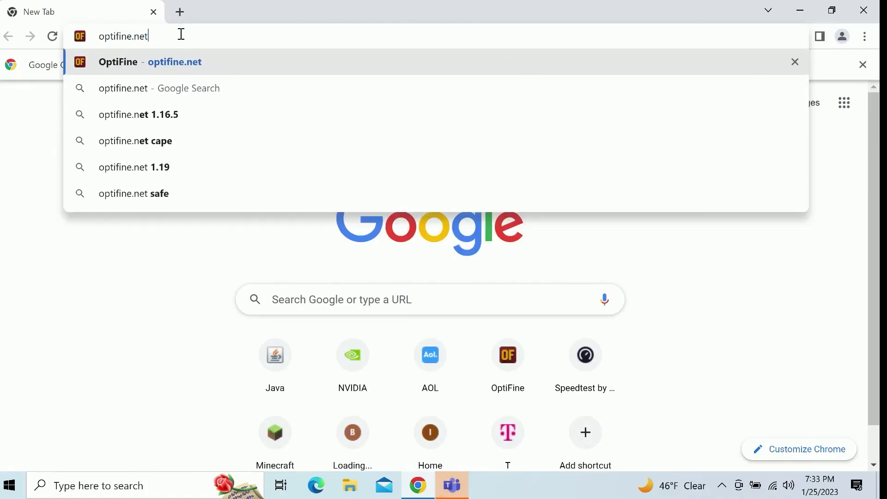
{"action": "key", "text": "Return"}
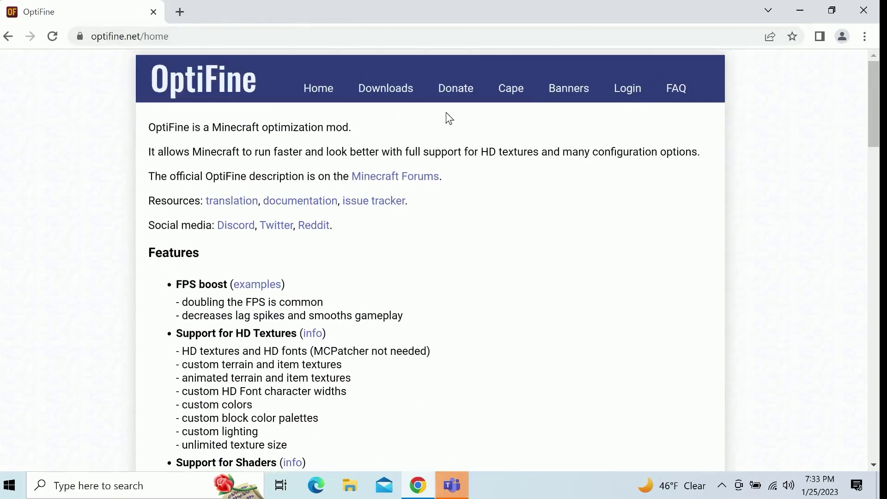
{"action": "left_click", "coordinate": [409, 89]}
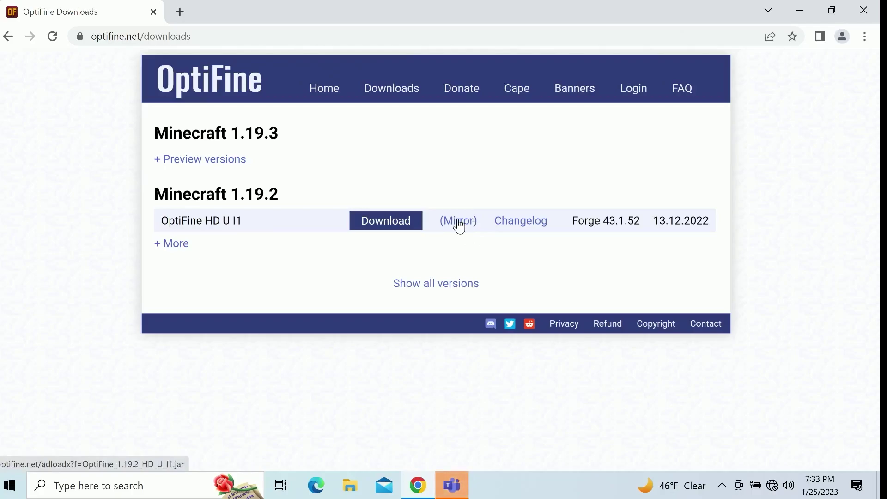
{"action": "left_click", "coordinate": [459, 226]}
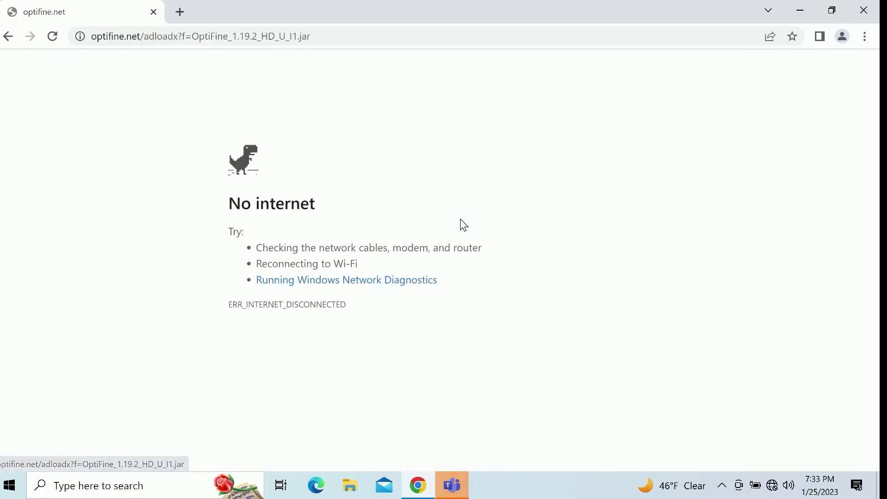
Step: Return to the downloads page and check the network connection status from the taskbar
{"action": "left_click", "coordinate": [8, 37]}
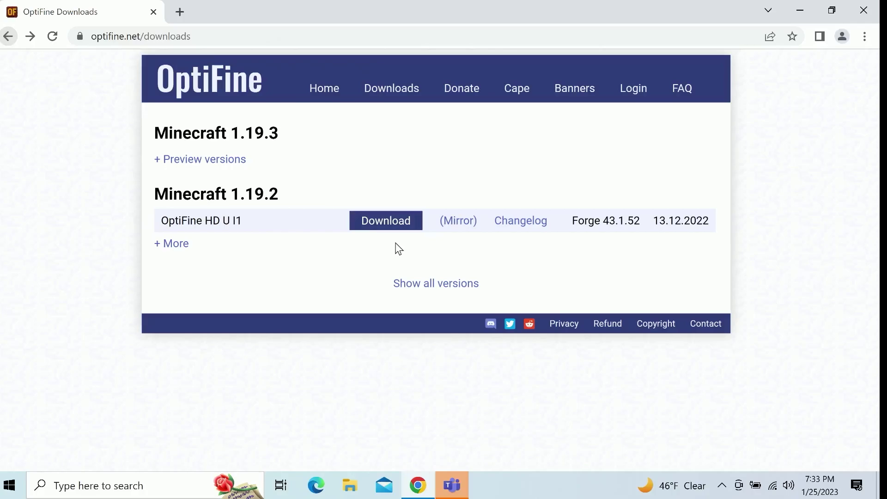
{"action": "left_click", "coordinate": [776, 492]}
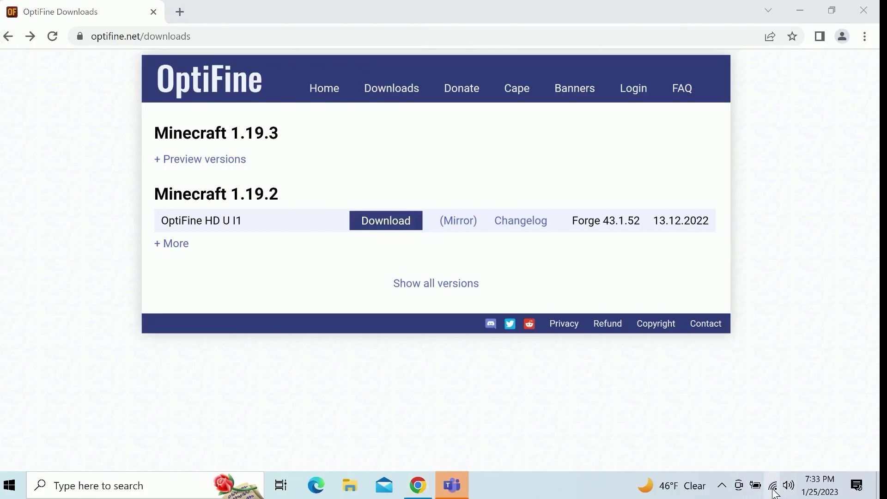
{"action": "left_click", "coordinate": [774, 488]}
{"action": "left_click", "coordinate": [774, 490]}
{"action": "left_click", "coordinate": [419, 260]}
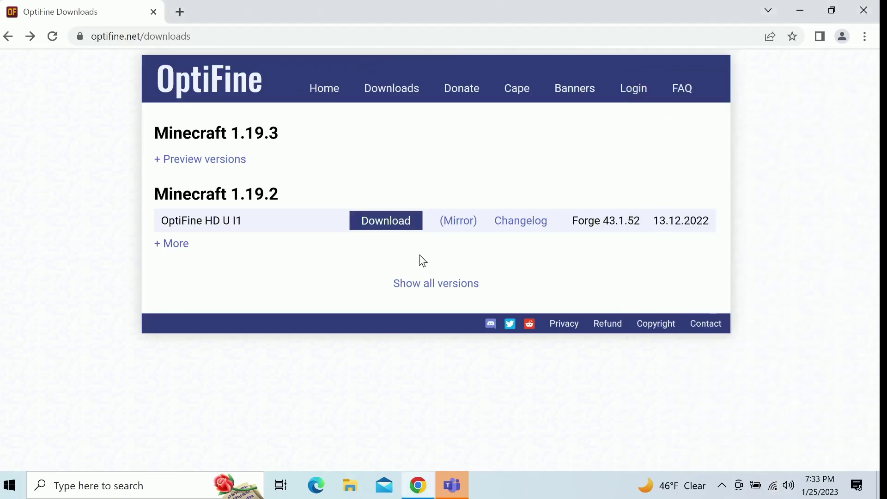
Step: Retry the 1.19.2 mirror, download OptiFine HD U I1, and show the file in its folder
{"action": "left_click", "coordinate": [454, 221]}
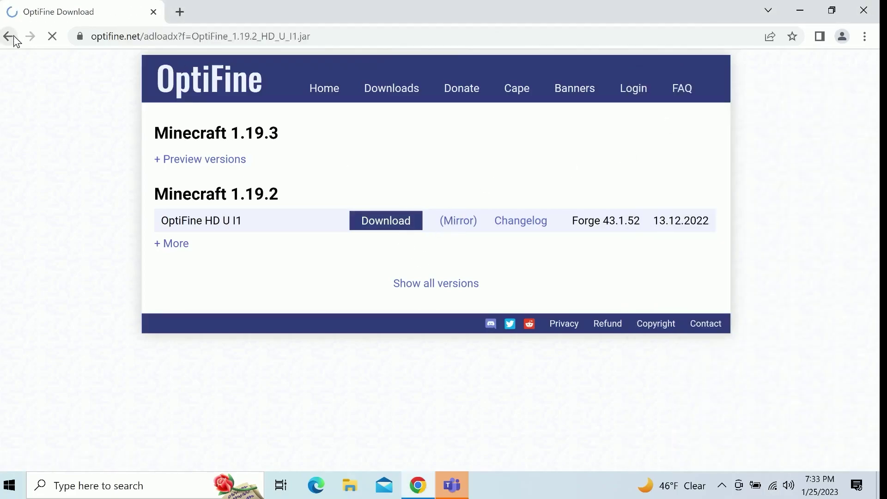
{"action": "left_click", "coordinate": [452, 187]}
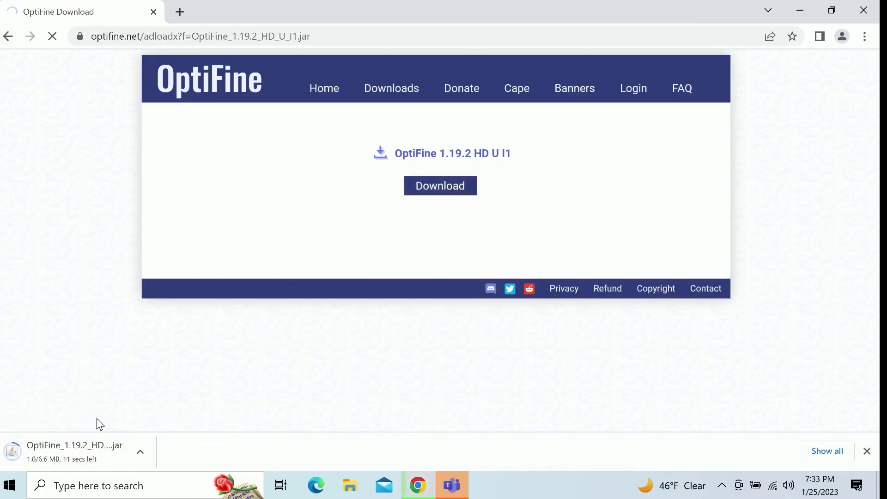
{"action": "left_click", "coordinate": [150, 462]}
{"action": "left_click", "coordinate": [168, 411]}
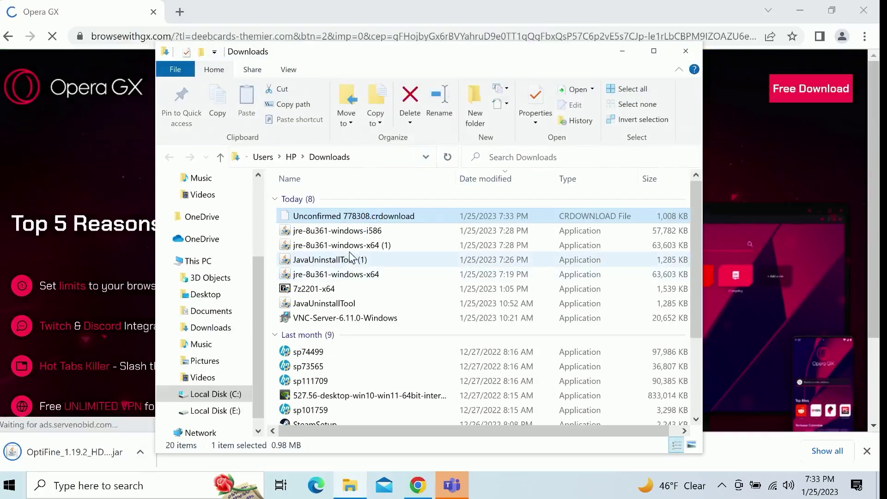
Step: Close Chrome while keeping the OptiFine download, and bring back the Downloads folder
{"action": "left_click", "coordinate": [863, 10]}
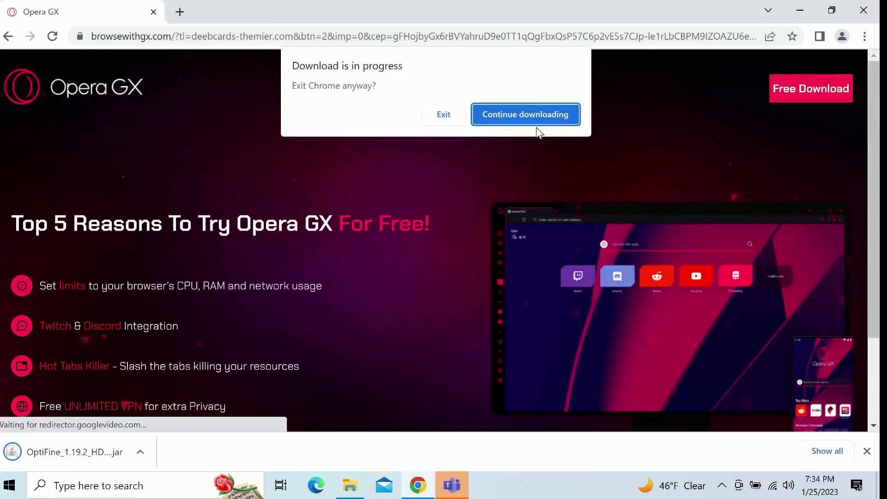
{"action": "left_click", "coordinate": [485, 113]}
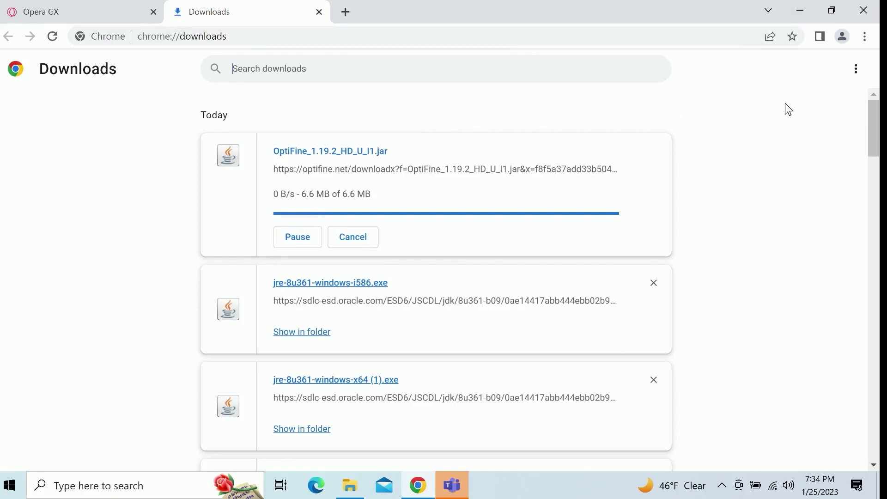
{"action": "left_click", "coordinate": [350, 486]}
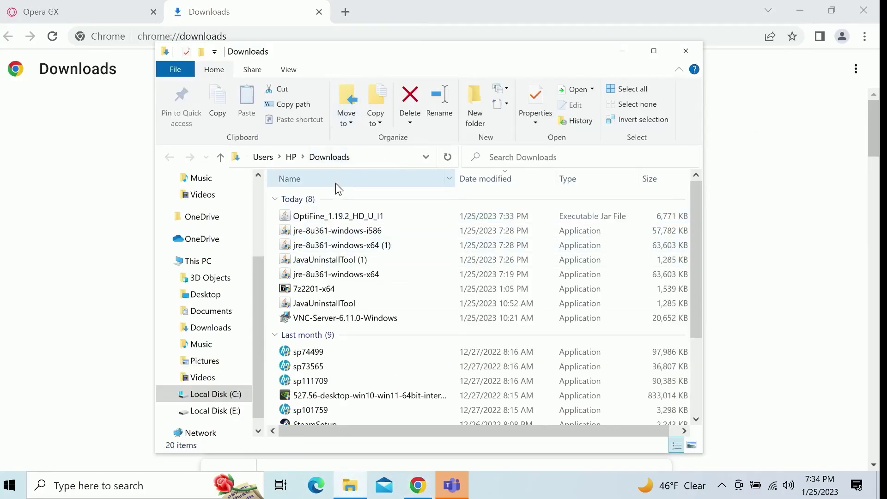
{"action": "left_click_drag", "start_coordinate": [402, 41], "coordinate": [473, 64]}
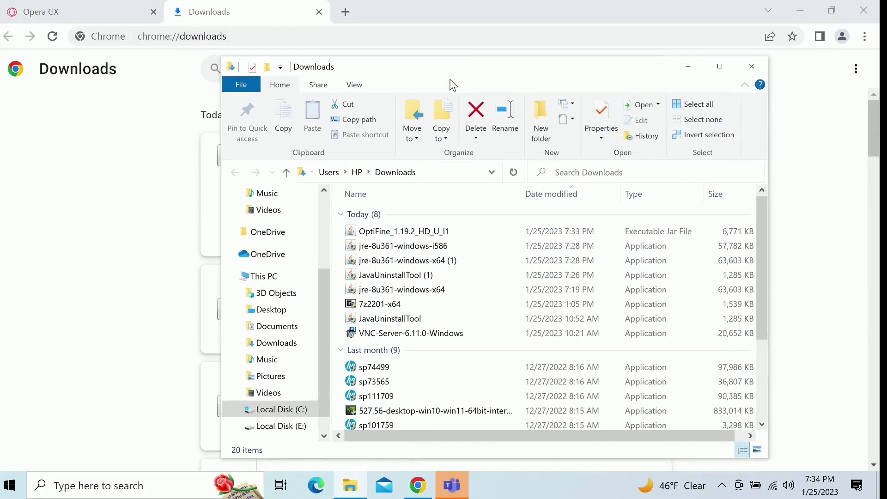
Step: Open the OptiFine_1.19.2_HD_U_I1 jar with Java(TM) Platform SE binary to launch the installer
{"action": "right_click", "coordinate": [378, 233]}
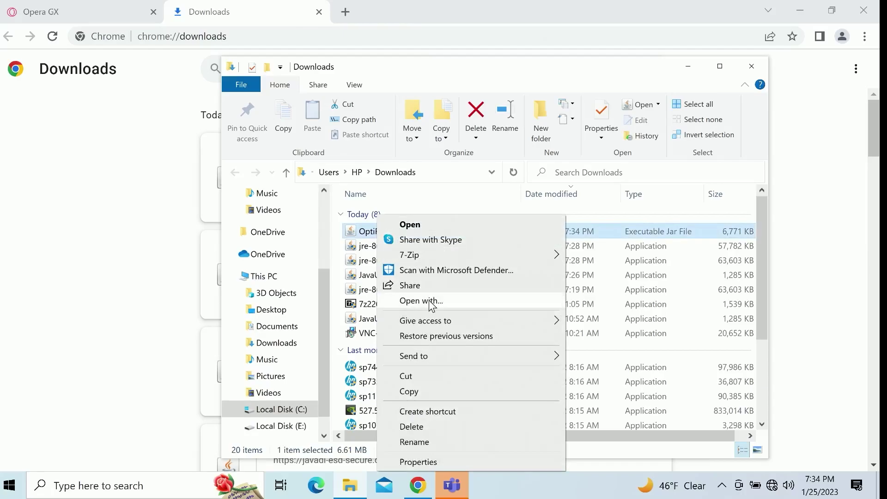
{"action": "left_click", "coordinate": [429, 301]}
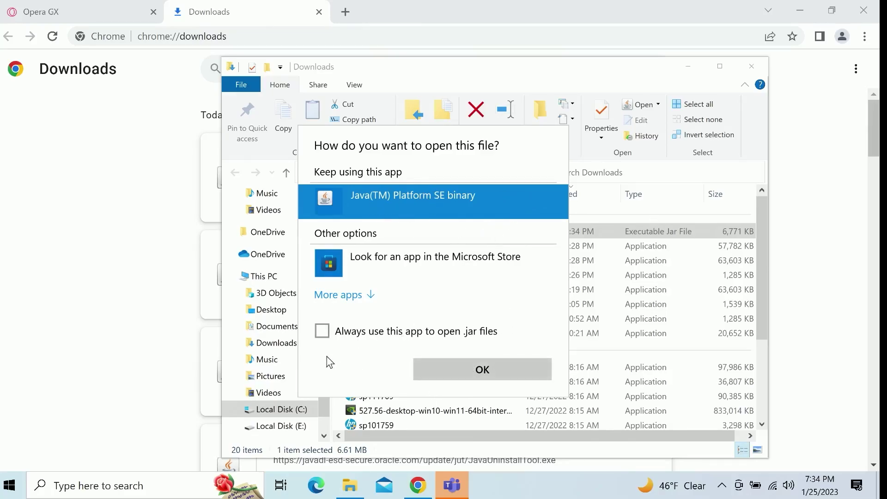
{"action": "left_click", "coordinate": [480, 369]}
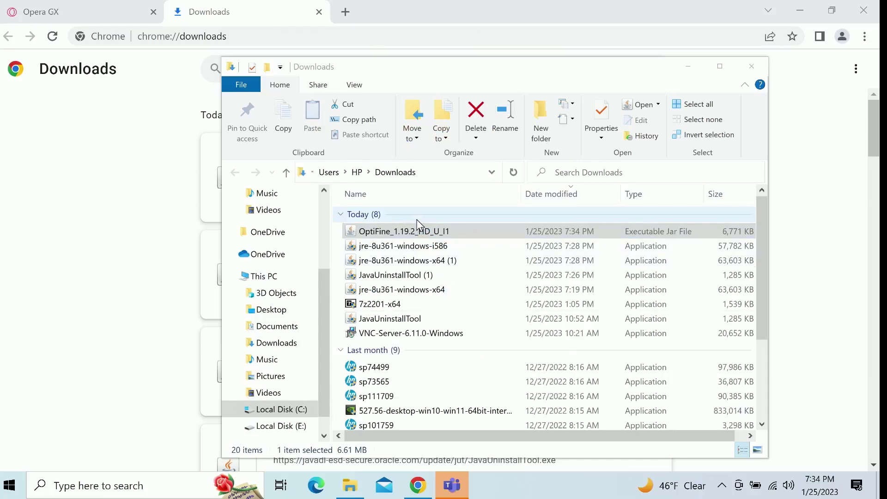
{"action": "left_click_drag", "start_coordinate": [356, 273], "coordinate": [509, 277]}
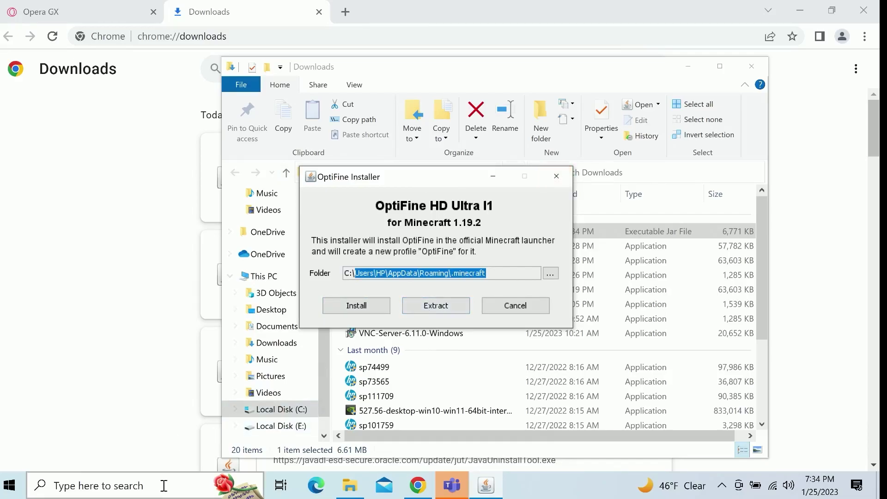
Step: Open Command Prompt via cmd search and run the mistyped java -versin command
{"action": "left_click", "coordinate": [54, 486]}
{"action": "type", "text": "cmd"}
{"action": "key", "text": "Return"}
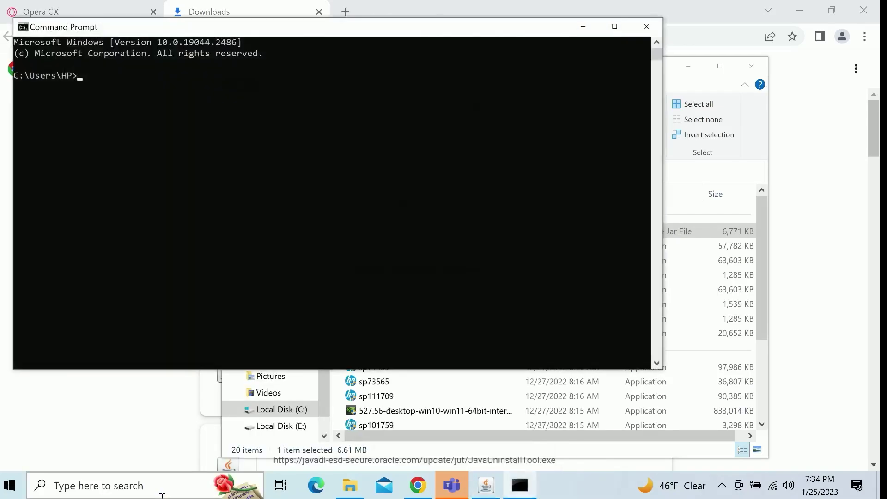
{"action": "type", "text": "java -versin"}
{"action": "key", "text": "Return"}
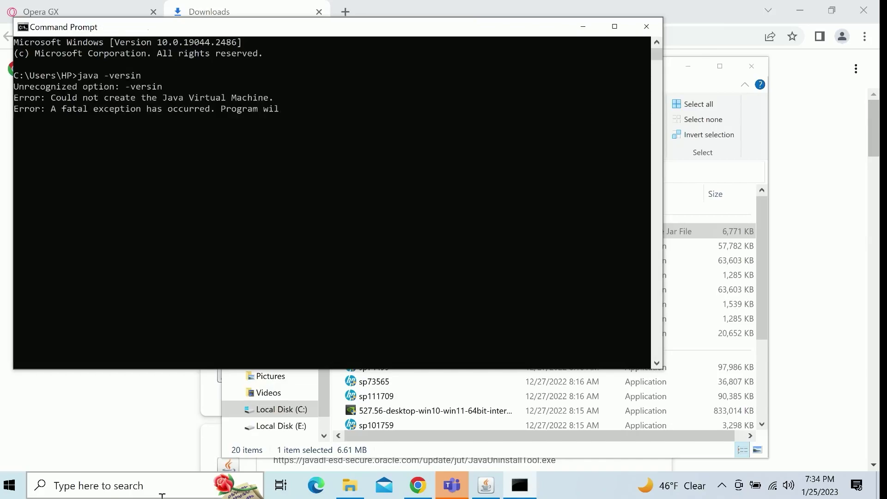
Step: Correct the command to java -version and run it, showing version 1.8.0_361
{"action": "key", "text": "Up"}
{"action": "key", "text": "BackSpace"}
{"action": "key", "text": "BackSpace"}
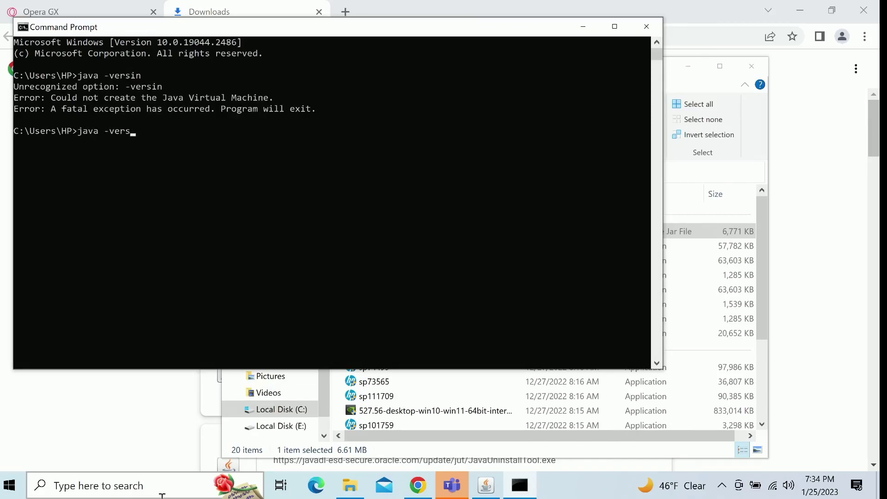
{"action": "type", "text": "ion"}
{"action": "key", "text": "Return"}
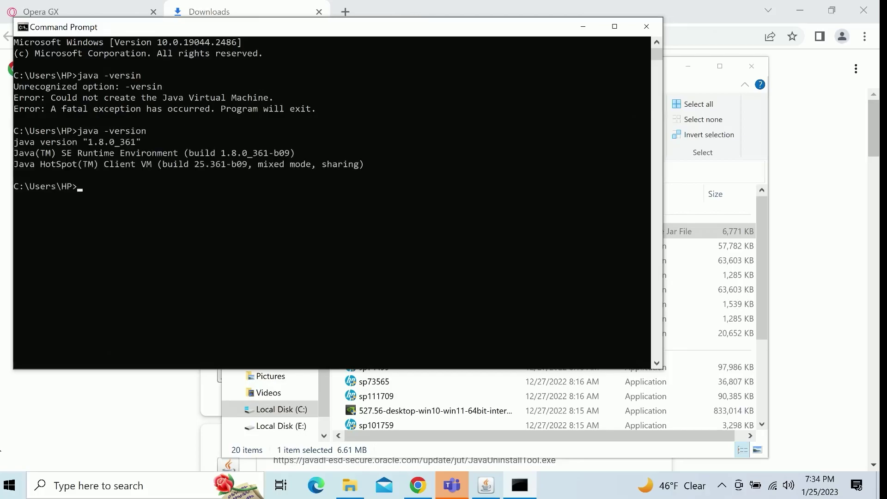